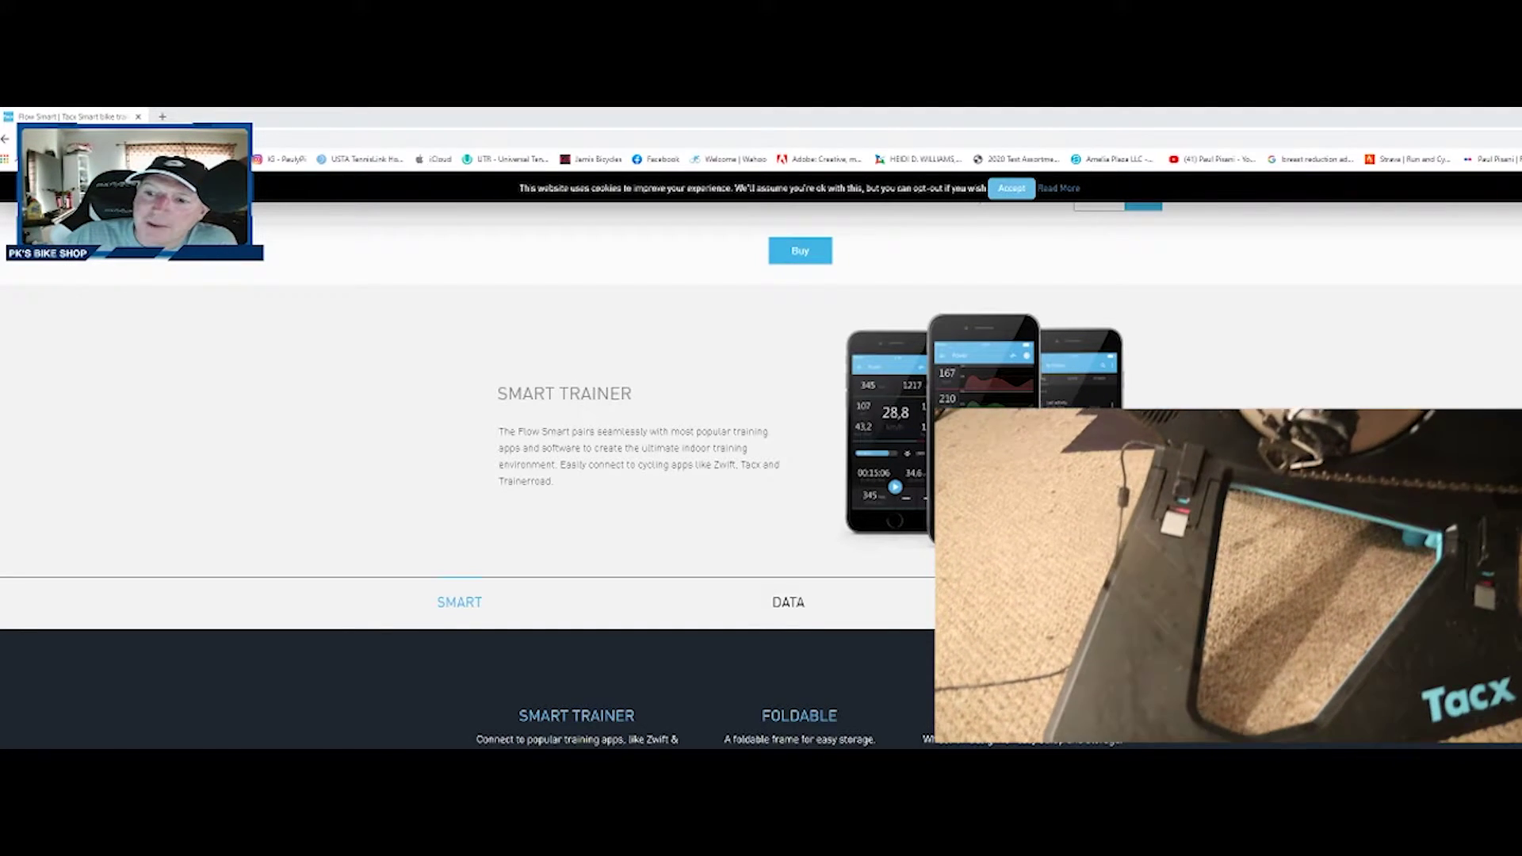
Open the Tacx software download page and start the Windows 10 download
{"action": "left_click", "coordinate": [507, 466]}
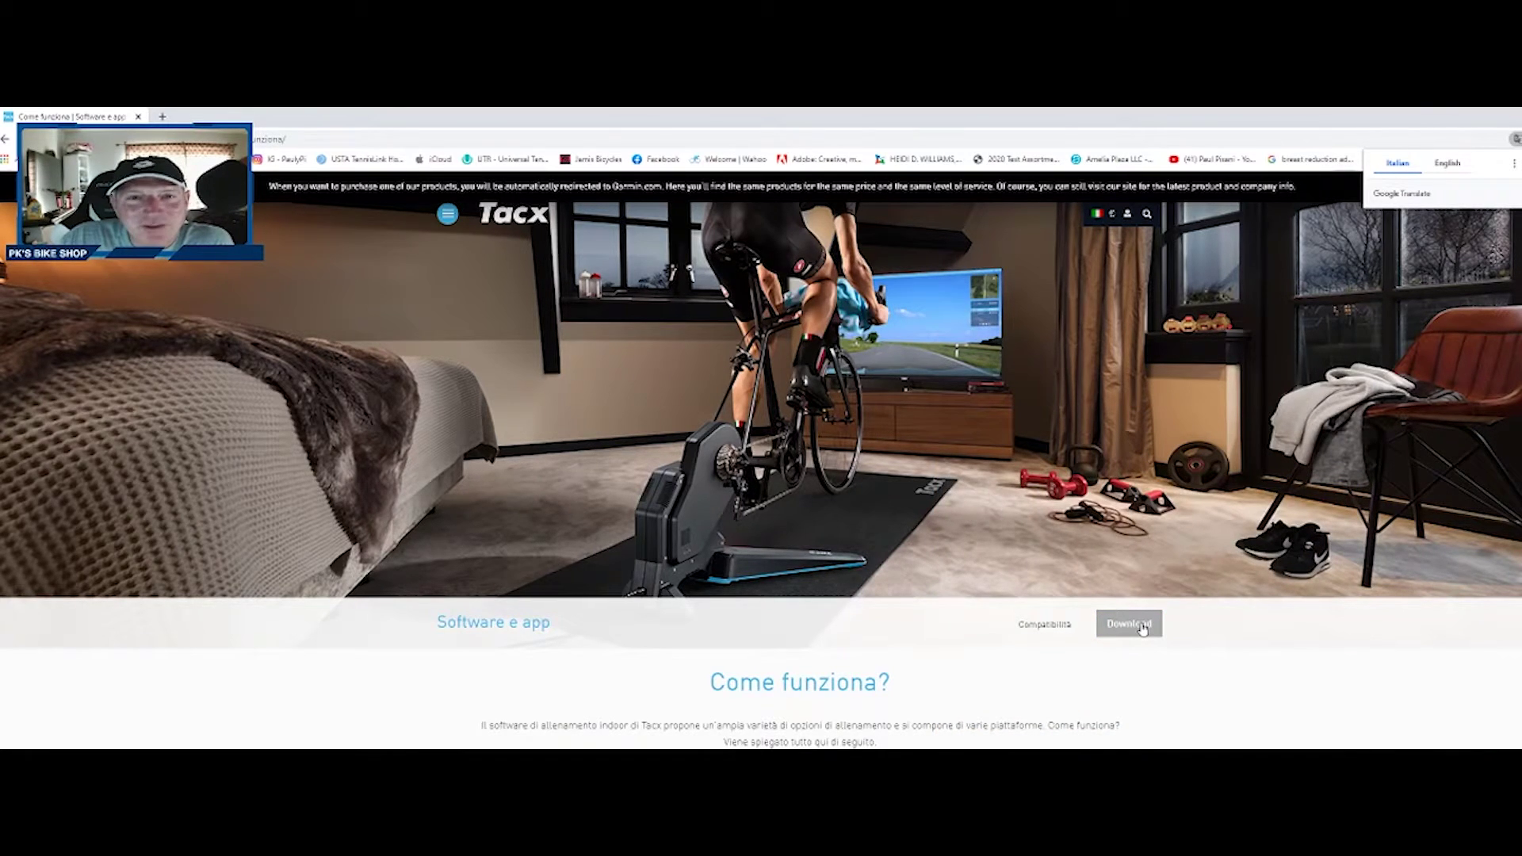
{"action": "left_click", "coordinate": [1141, 626]}
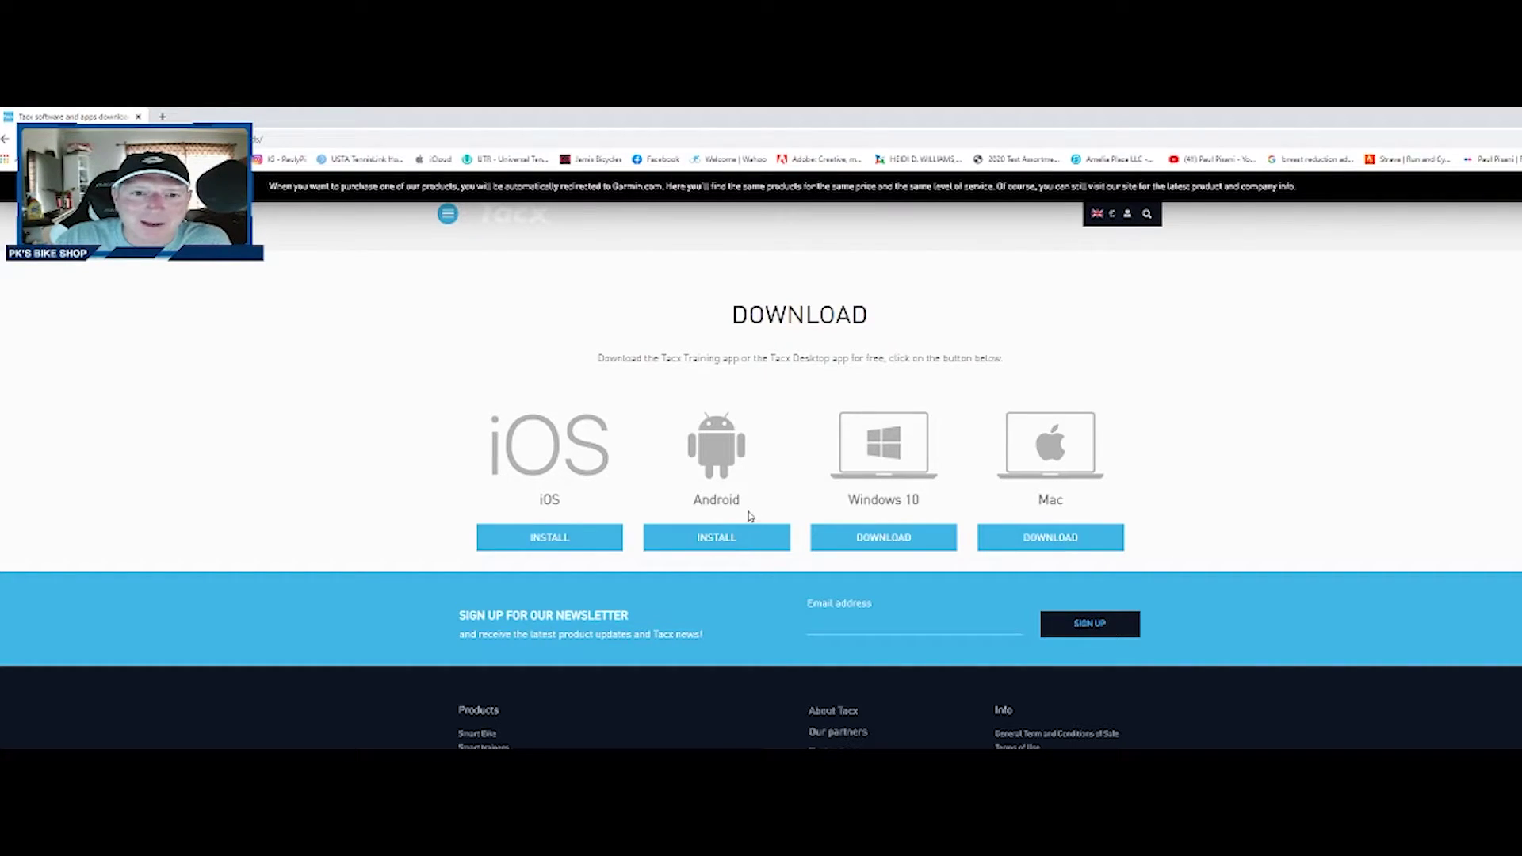
{"action": "left_click", "coordinate": [875, 541]}
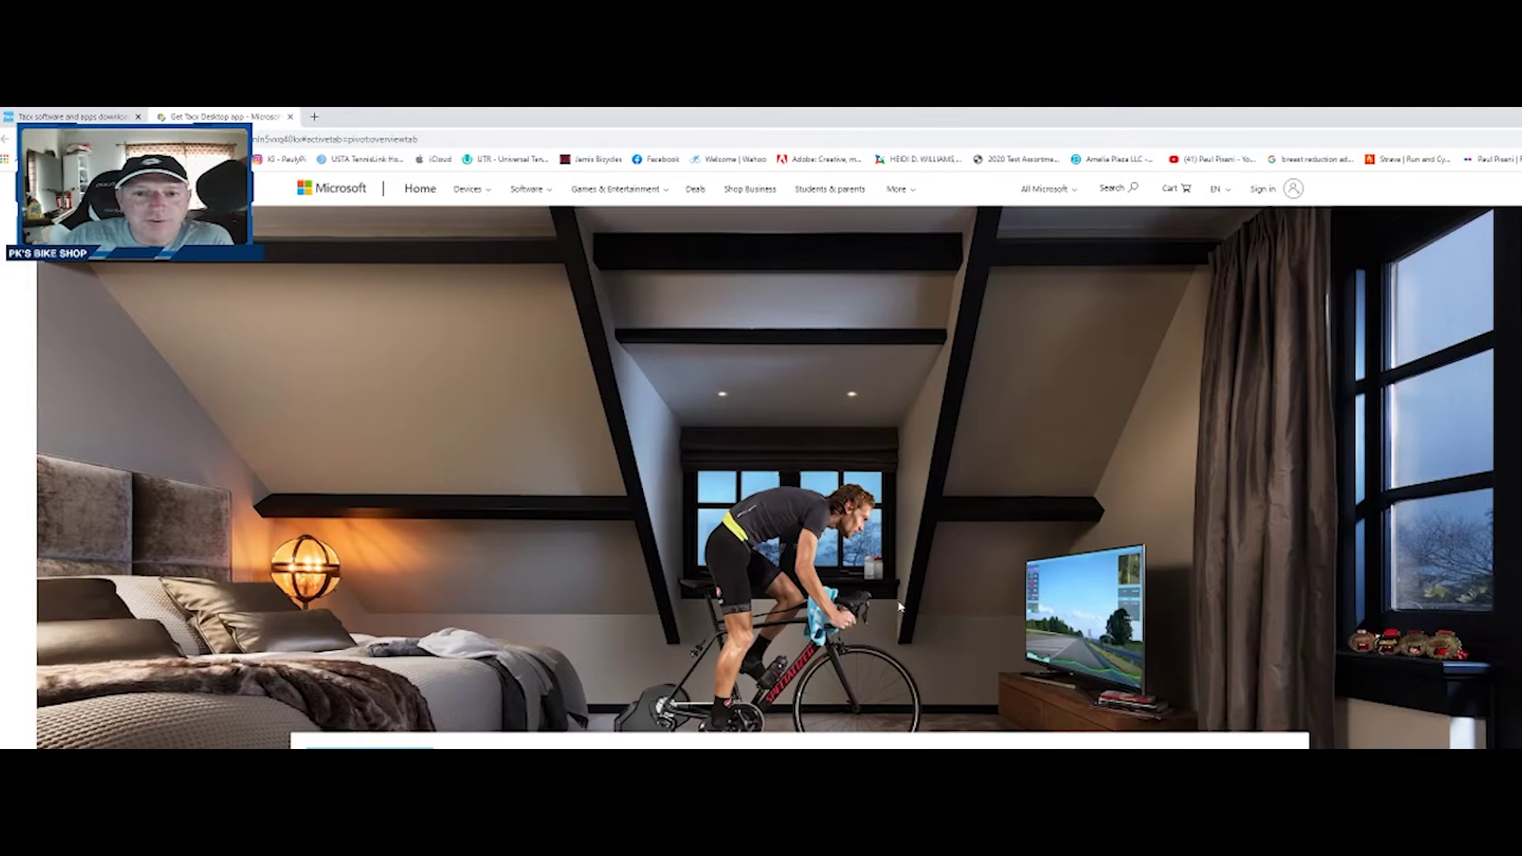
Get the Tacx Desktop app from the Microsoft Store page and launch it
{"action": "scroll", "coordinate": [891, 554], "scroll_direction": "down", "scroll_amount": 2}
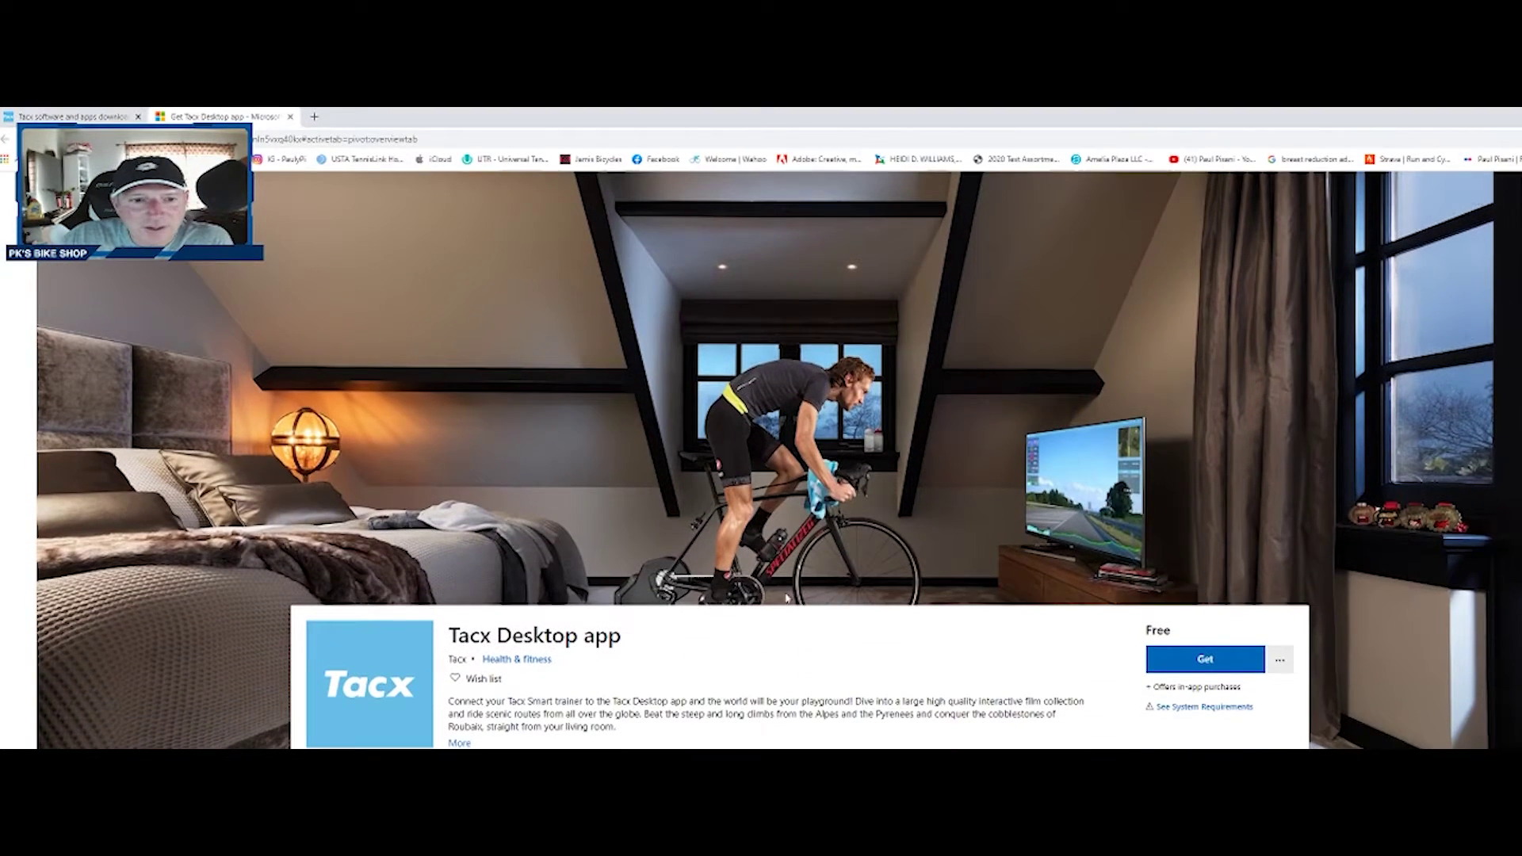
{"action": "left_click", "coordinate": [1203, 659]}
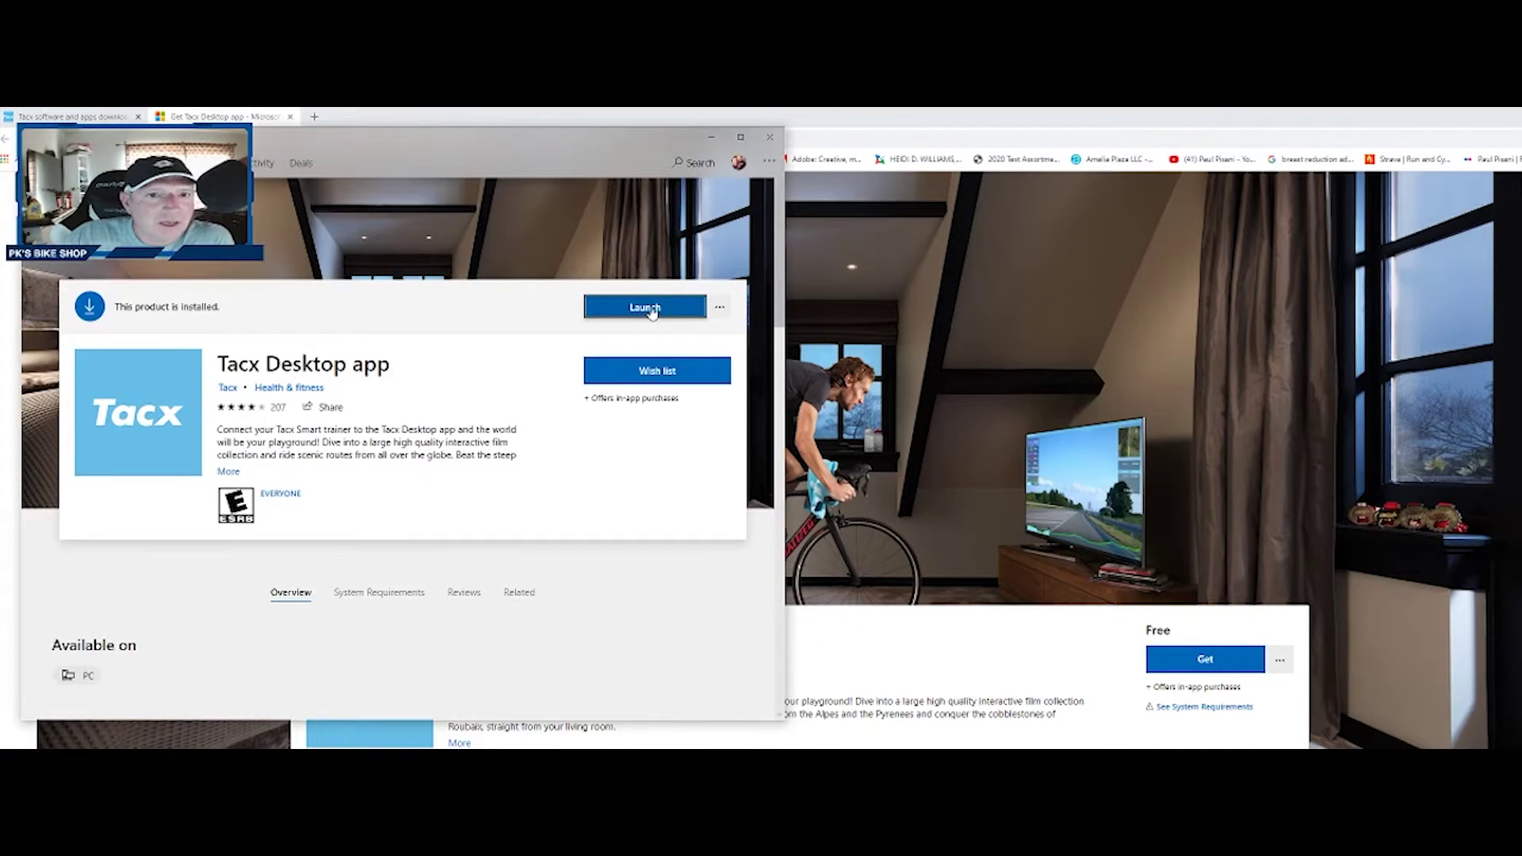
{"action": "left_click", "coordinate": [651, 313]}
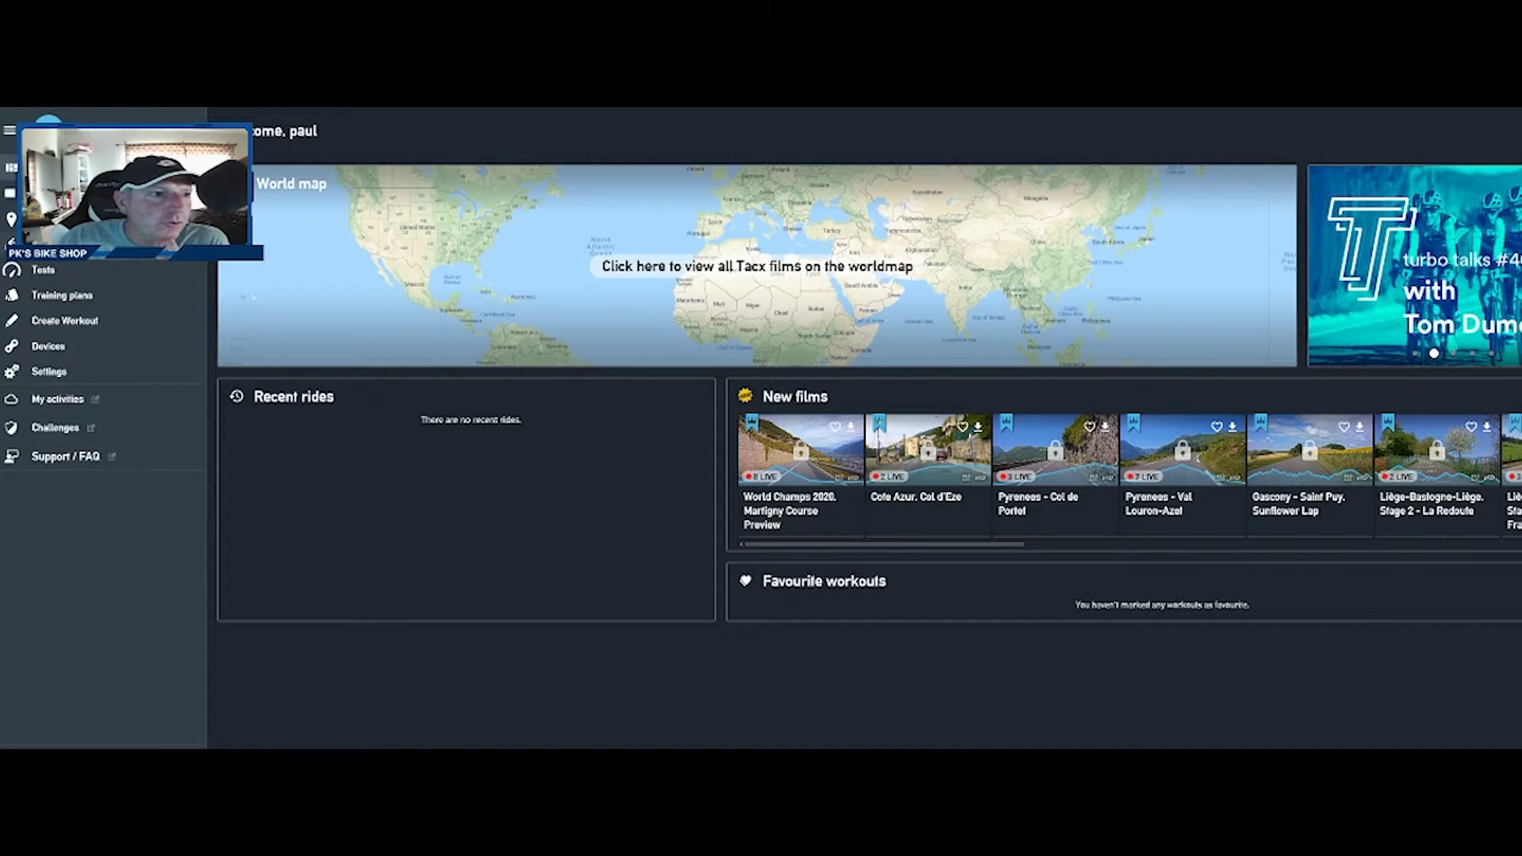
Look through the film library and the slope workouts, examining the course profile and details of the existing hillside ride
{"action": "left_click", "coordinate": [32, 192]}
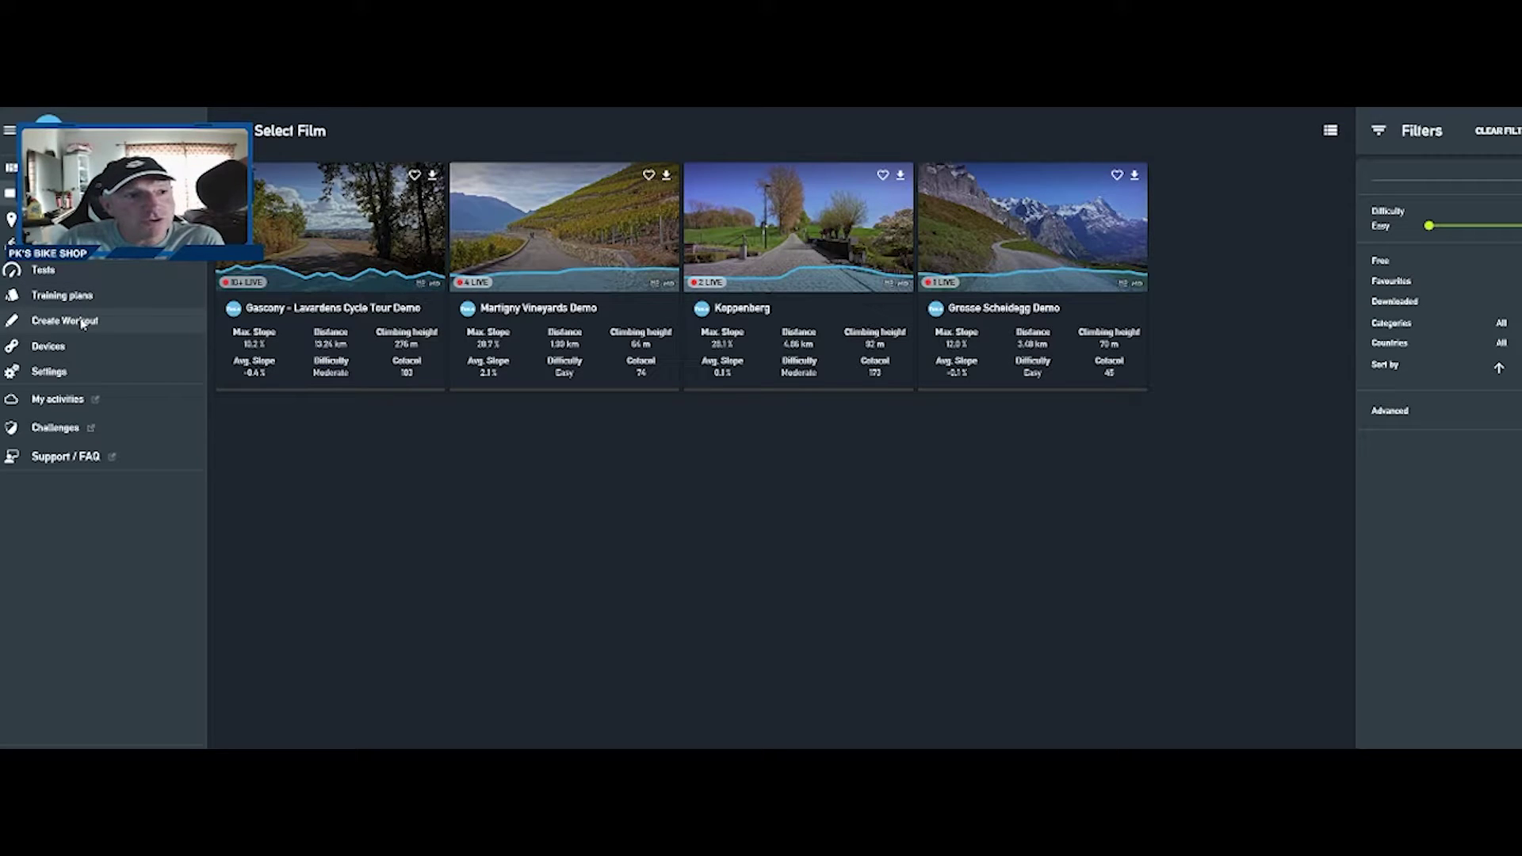
{"action": "left_click", "coordinate": [83, 321]}
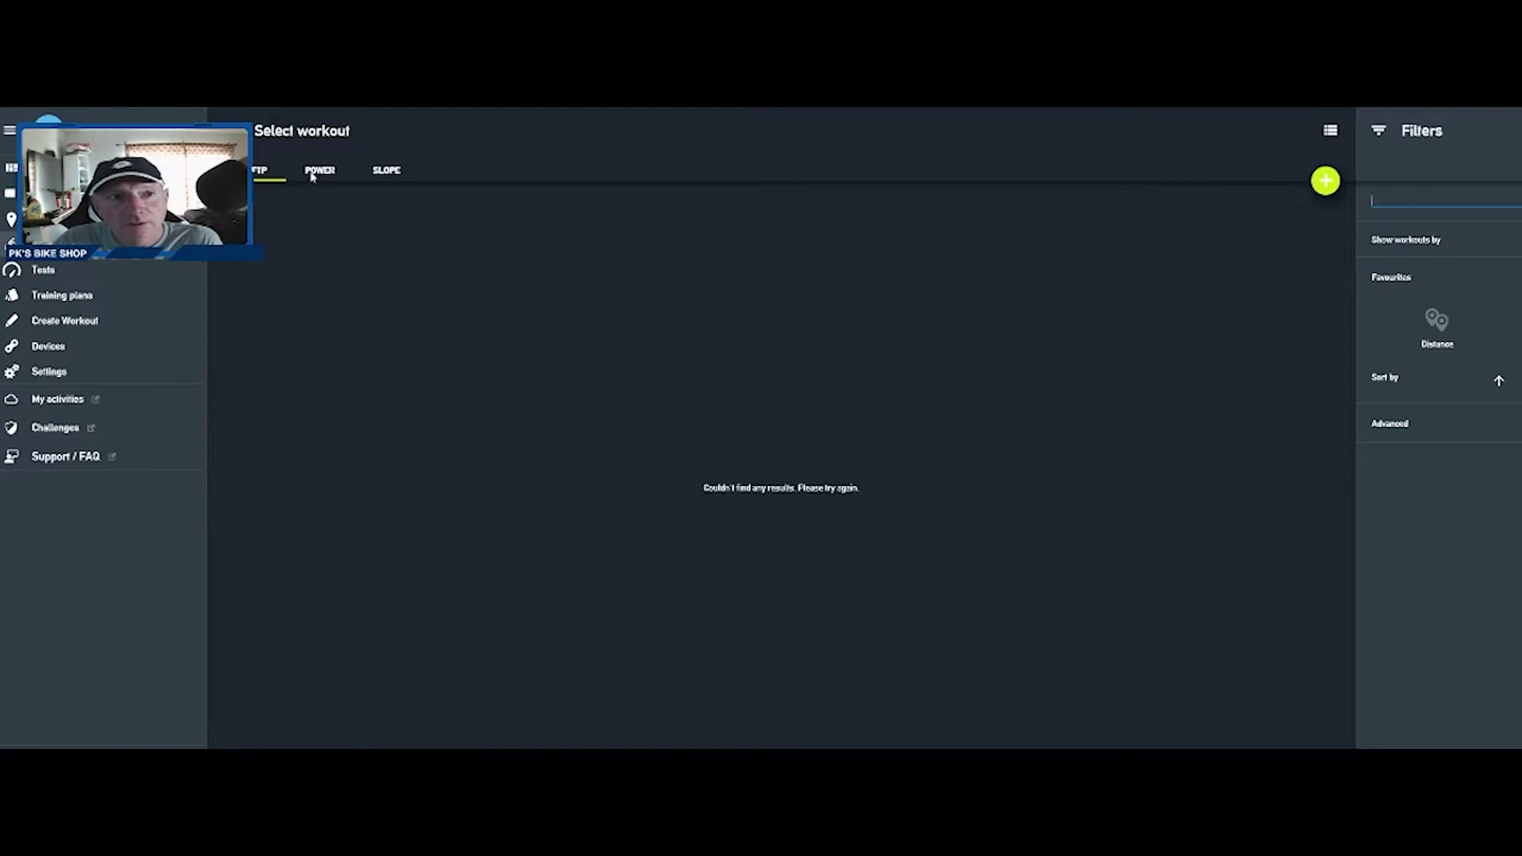
{"action": "left_click", "coordinate": [388, 171]}
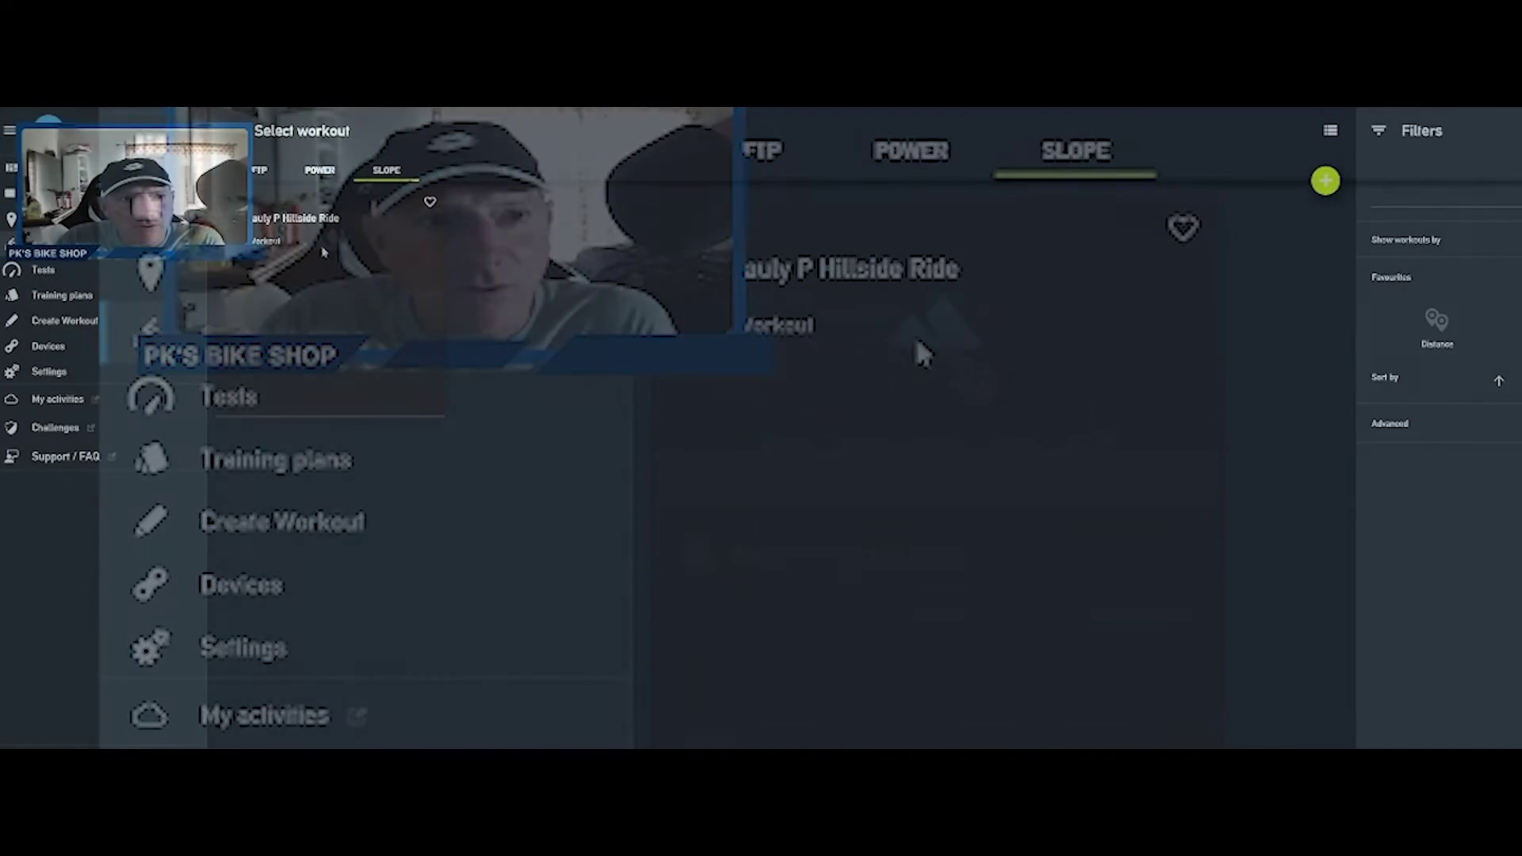
{"action": "left_click", "coordinate": [326, 248]}
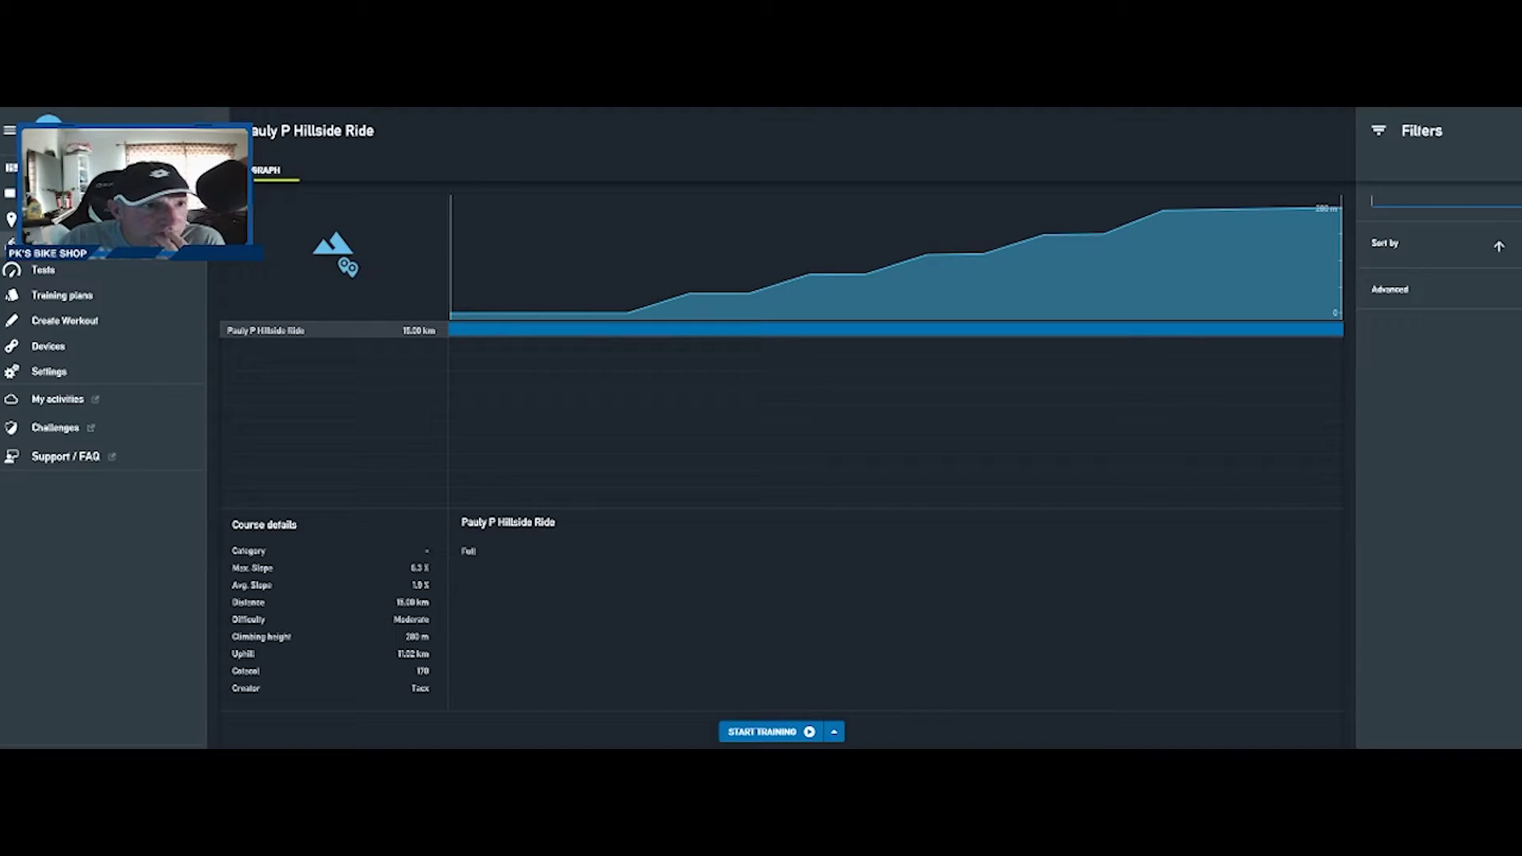
{"action": "left_click", "coordinate": [228, 131]}
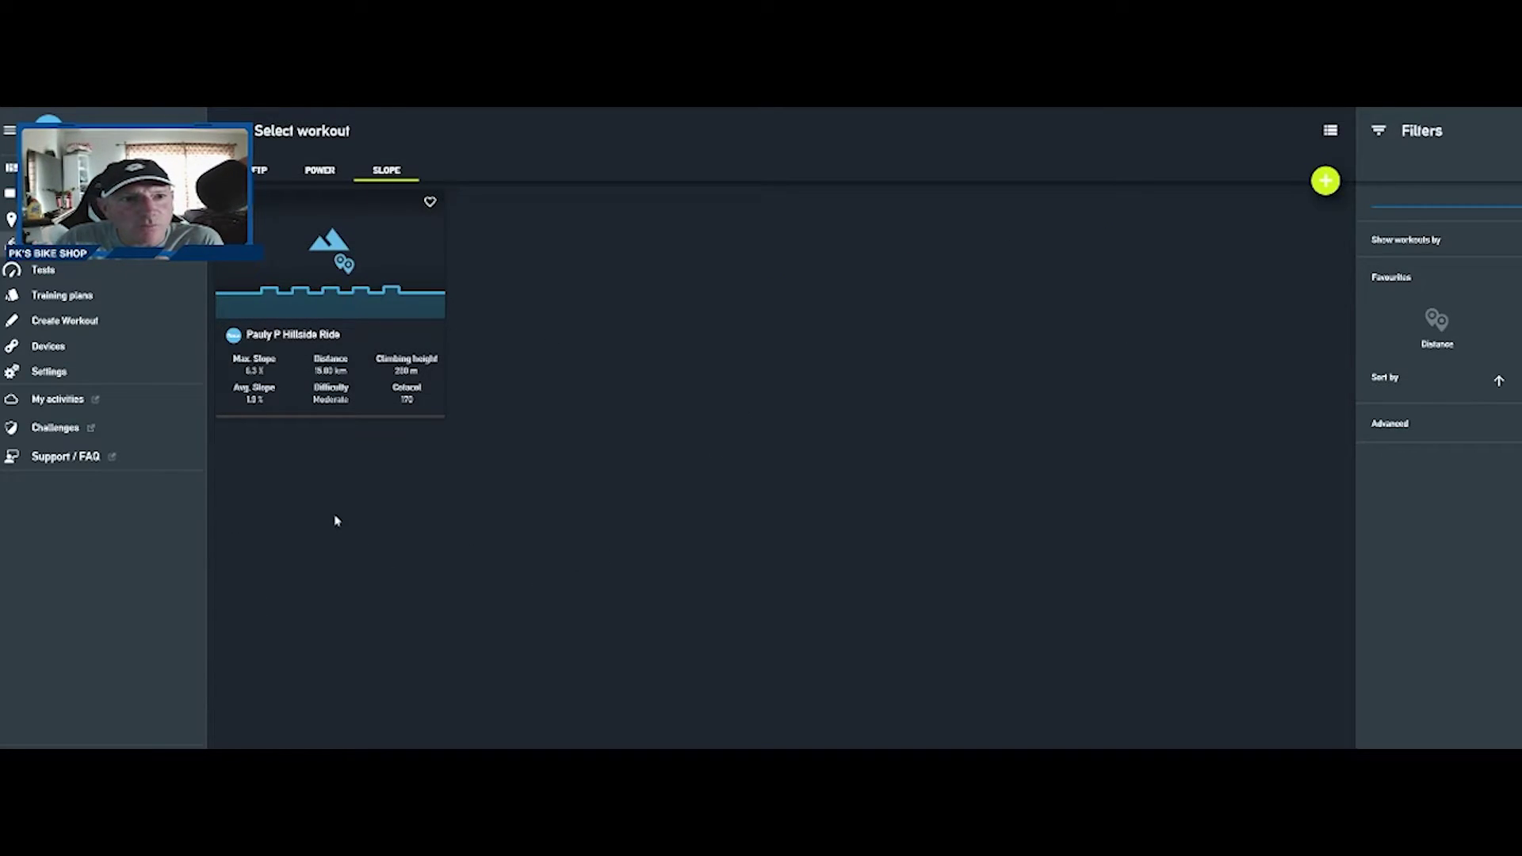
Start a new workout of type Slope with Distance as its target
{"action": "left_click", "coordinate": [71, 324]}
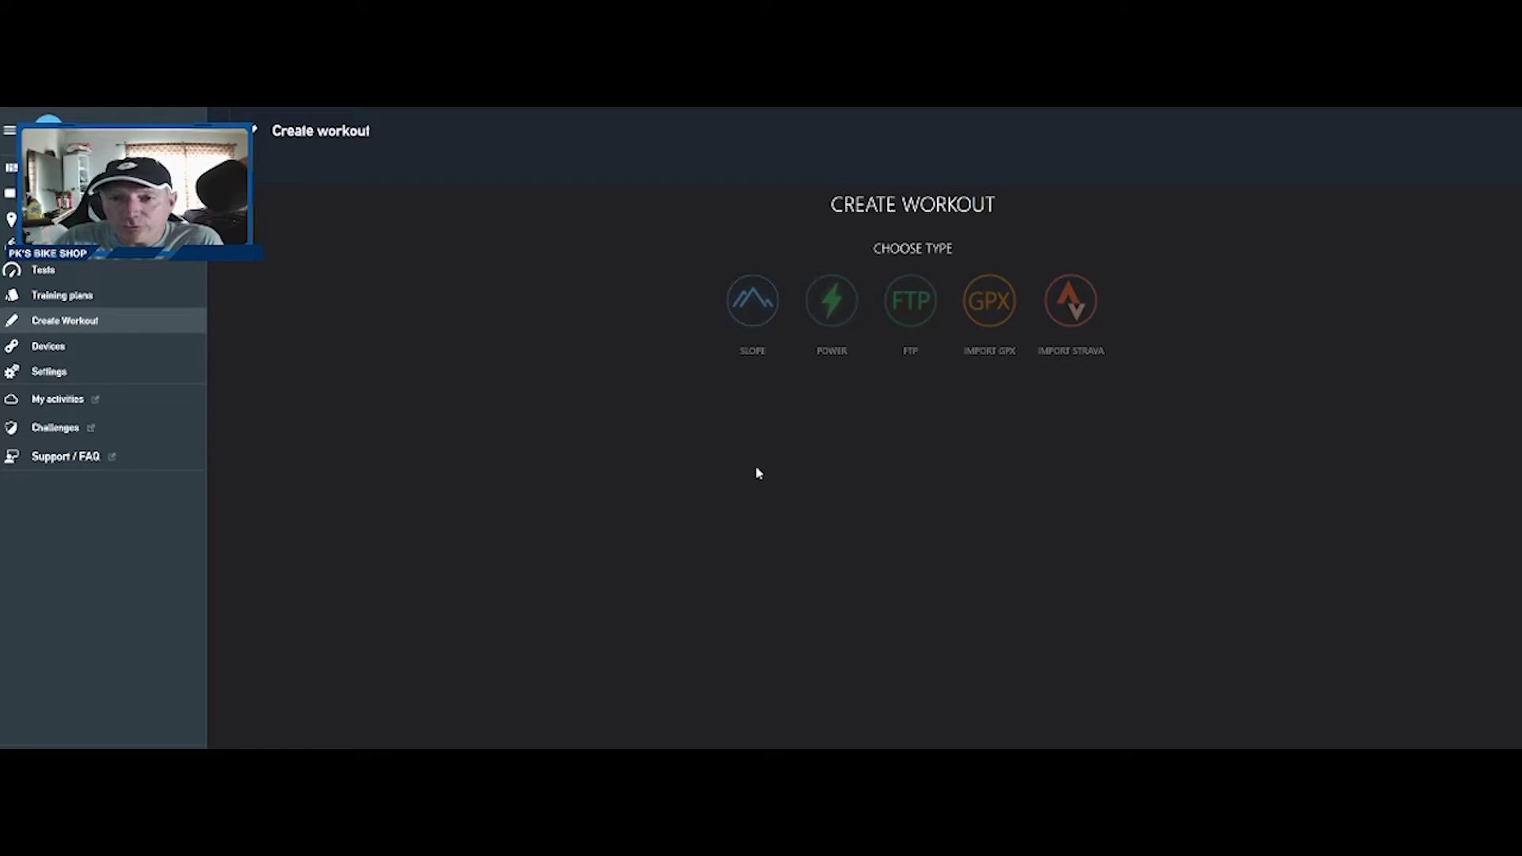
{"action": "left_click", "coordinate": [745, 311]}
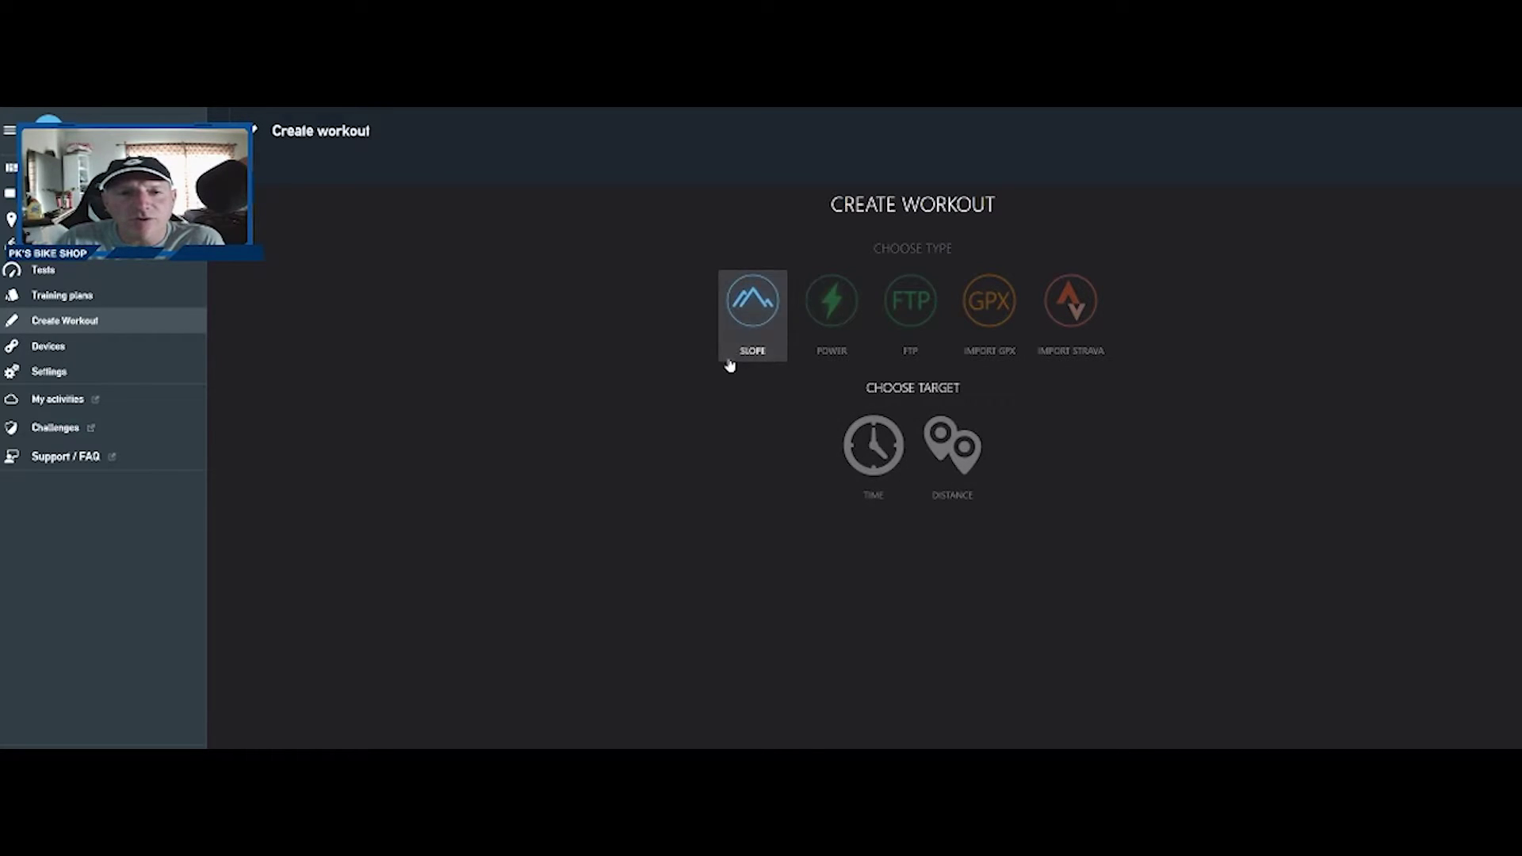
{"action": "left_click", "coordinate": [953, 458]}
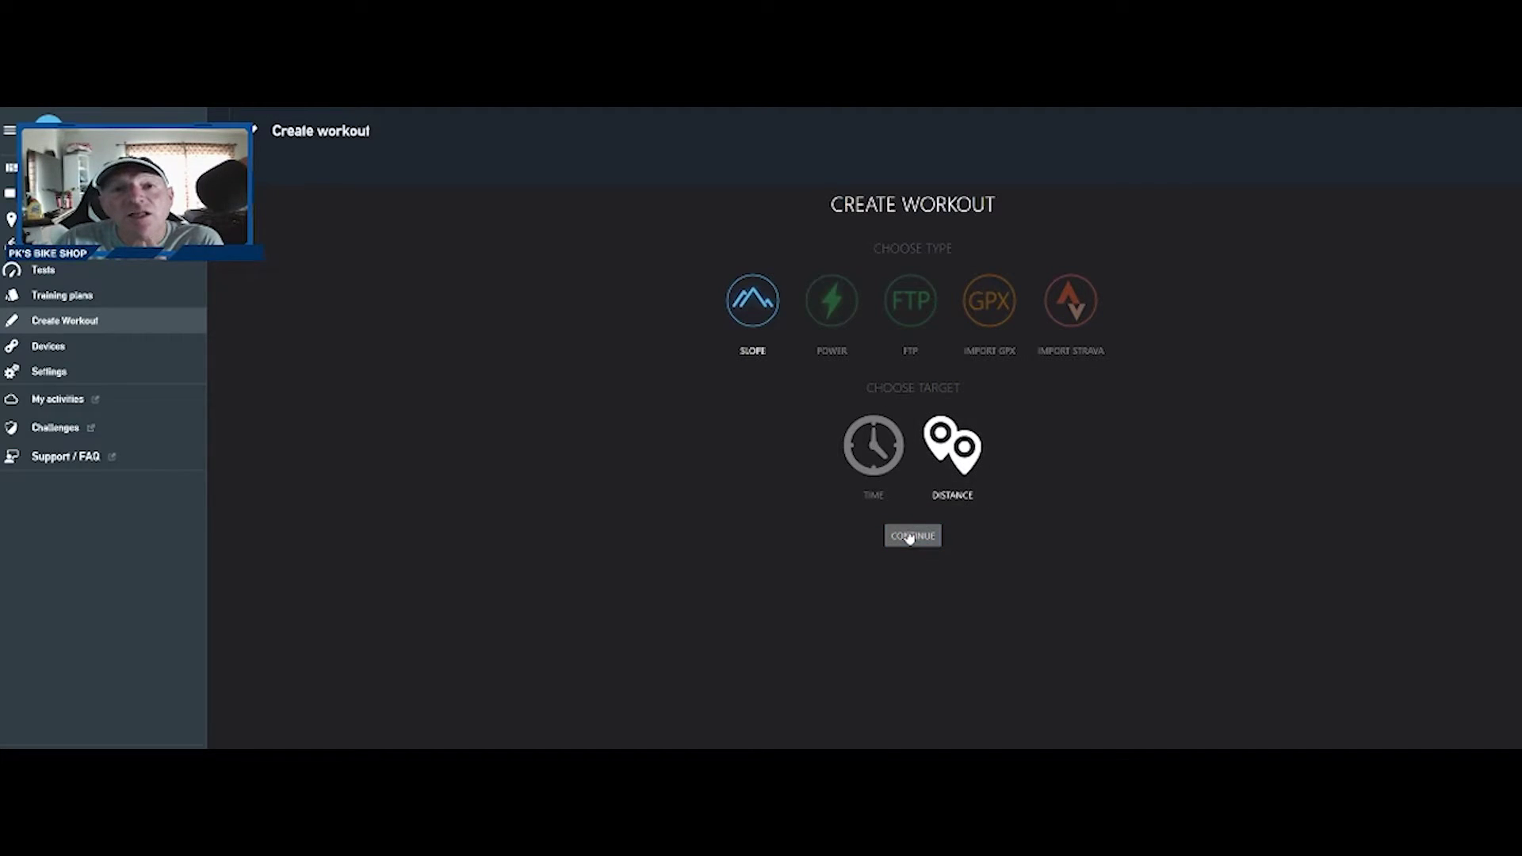
{"action": "left_click", "coordinate": [911, 537]}
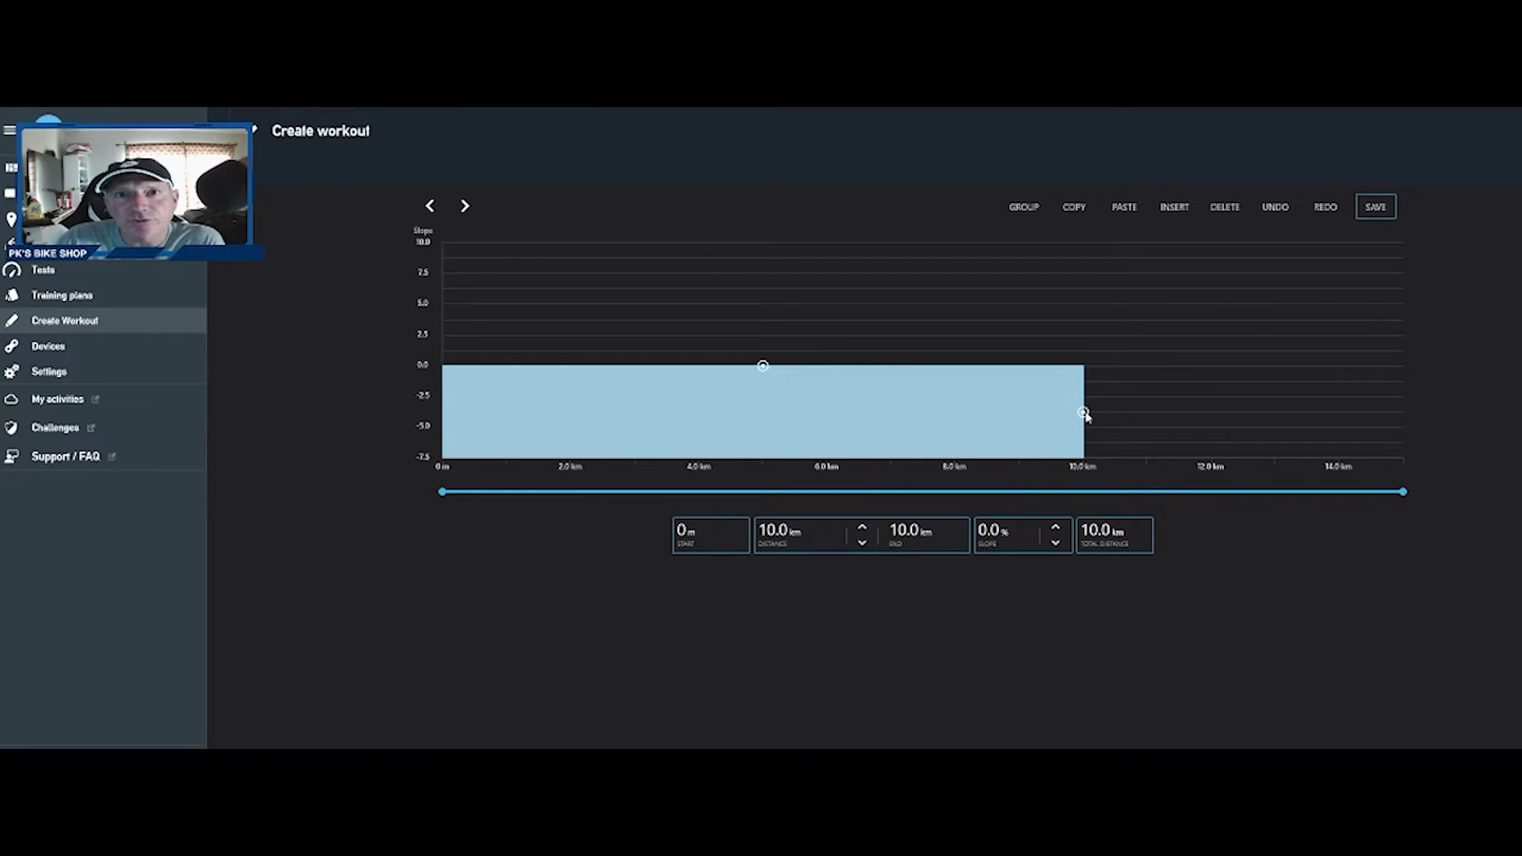
Shorten the first flat segment to about 2.0 km and add a climb of about 1.0 km at about 6.2 % slope
{"action": "left_click_drag", "start_coordinate": [1084, 413], "coordinate": [572, 434]}
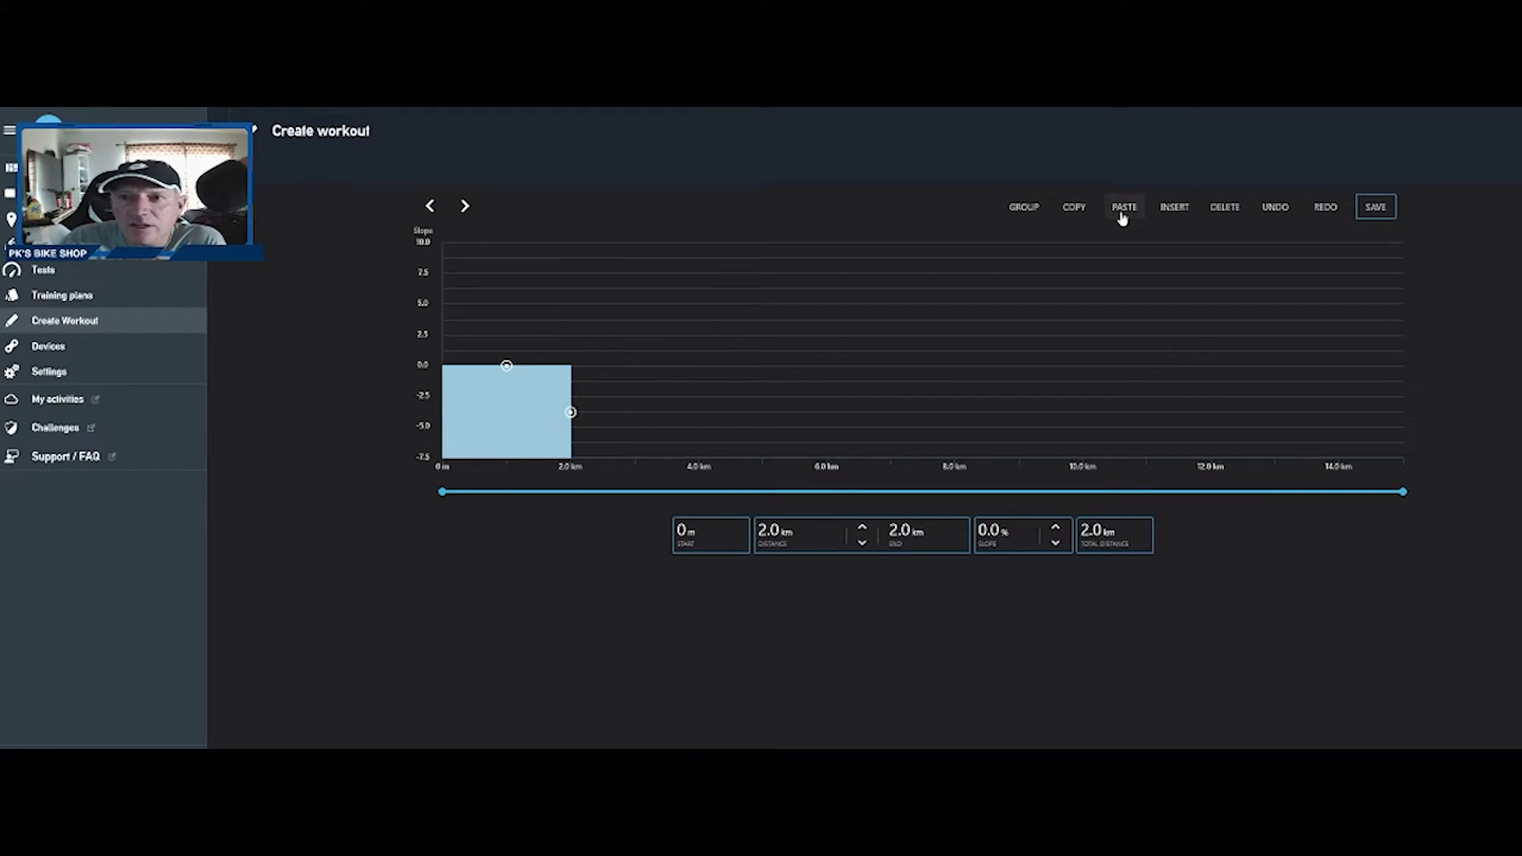
{"action": "left_click", "coordinate": [1177, 209]}
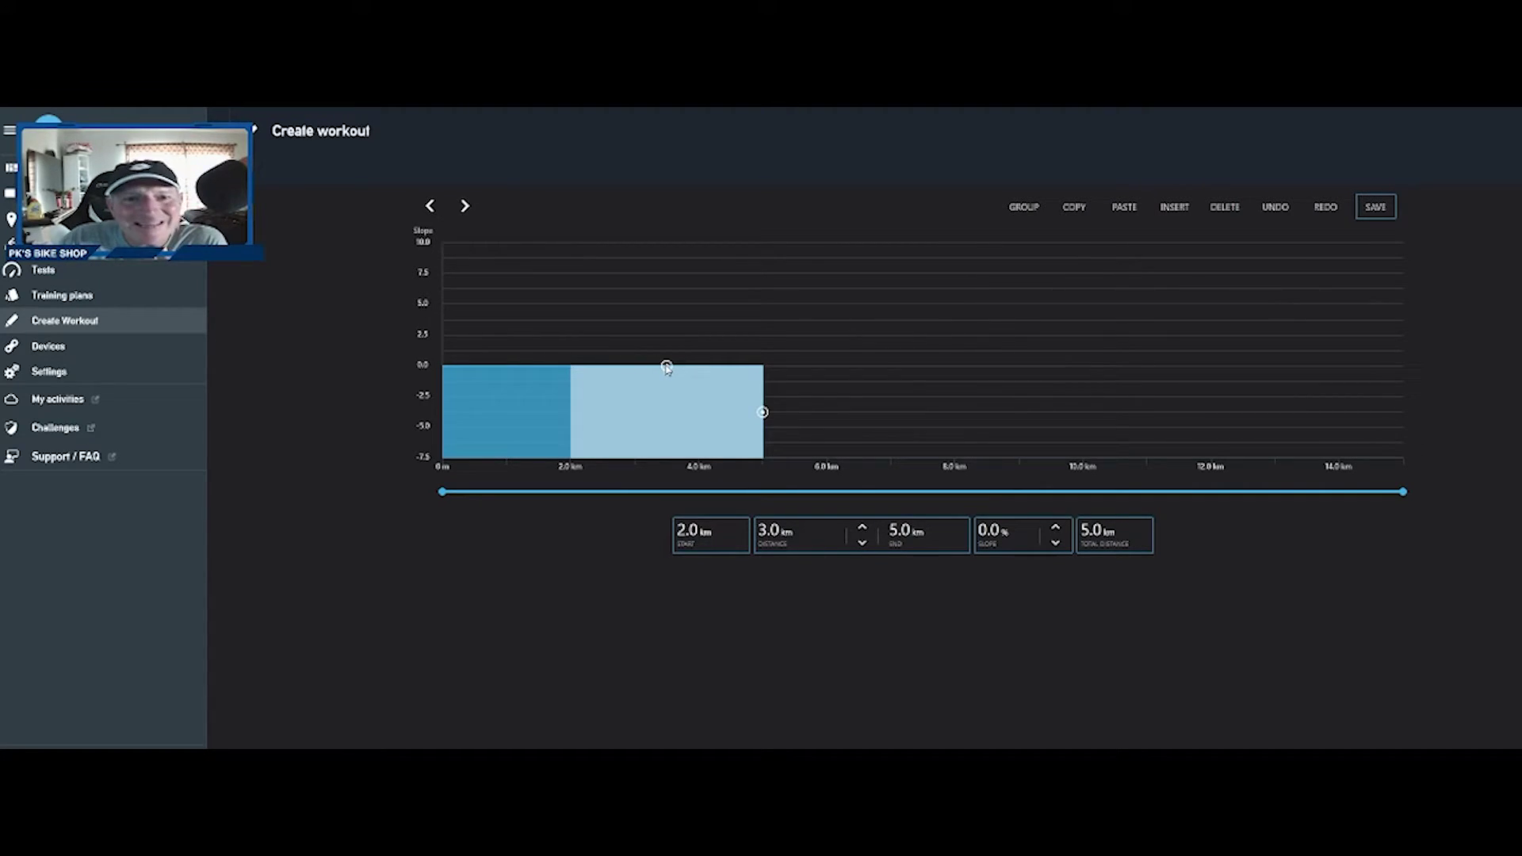
{"action": "left_click_drag", "start_coordinate": [667, 367], "coordinate": [666, 290]}
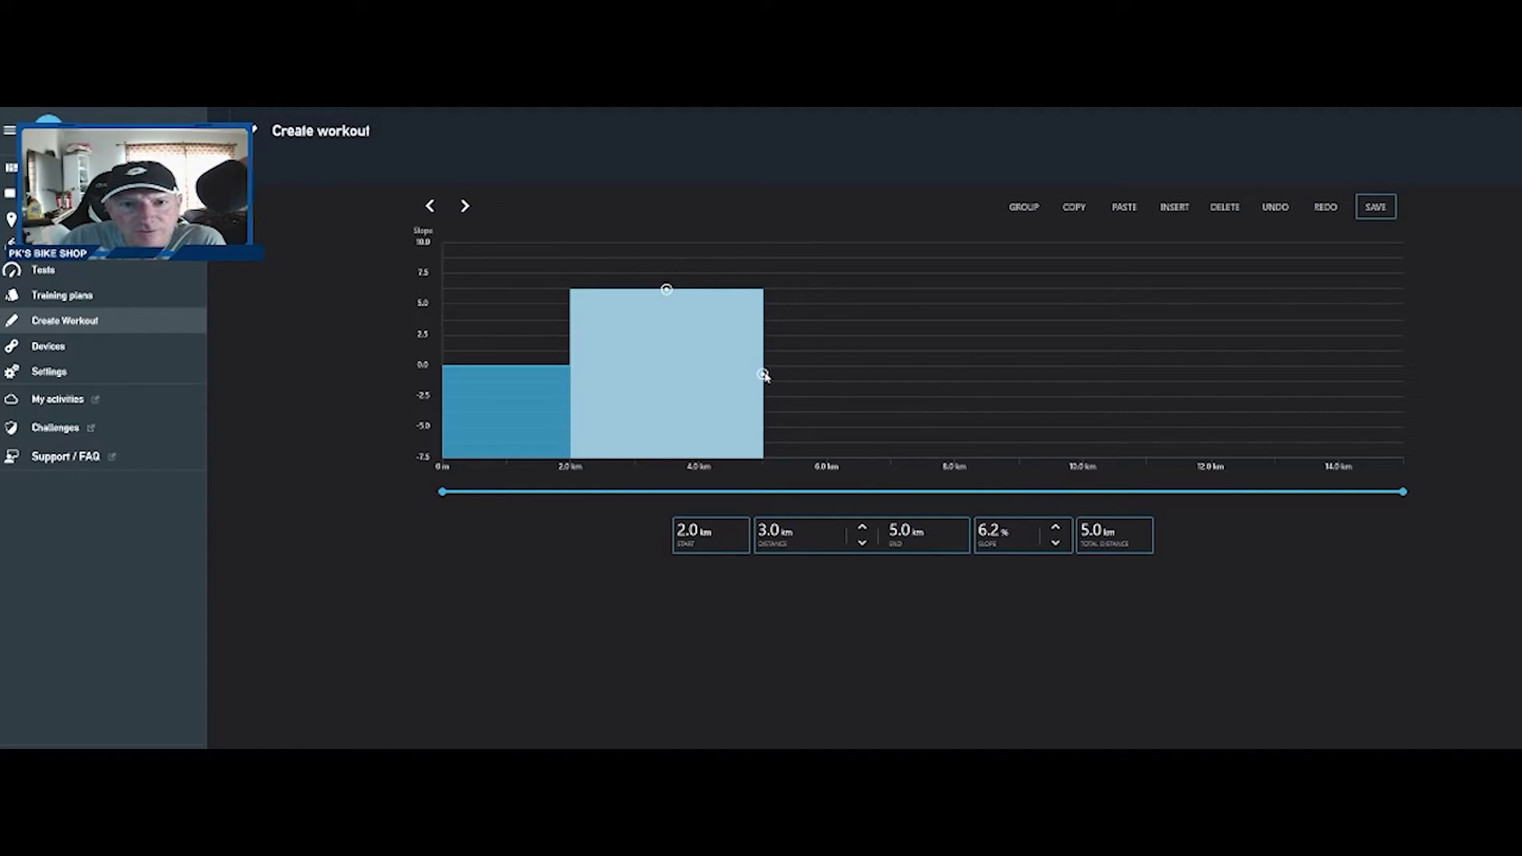
{"action": "left_click_drag", "start_coordinate": [762, 373], "coordinate": [636, 389]}
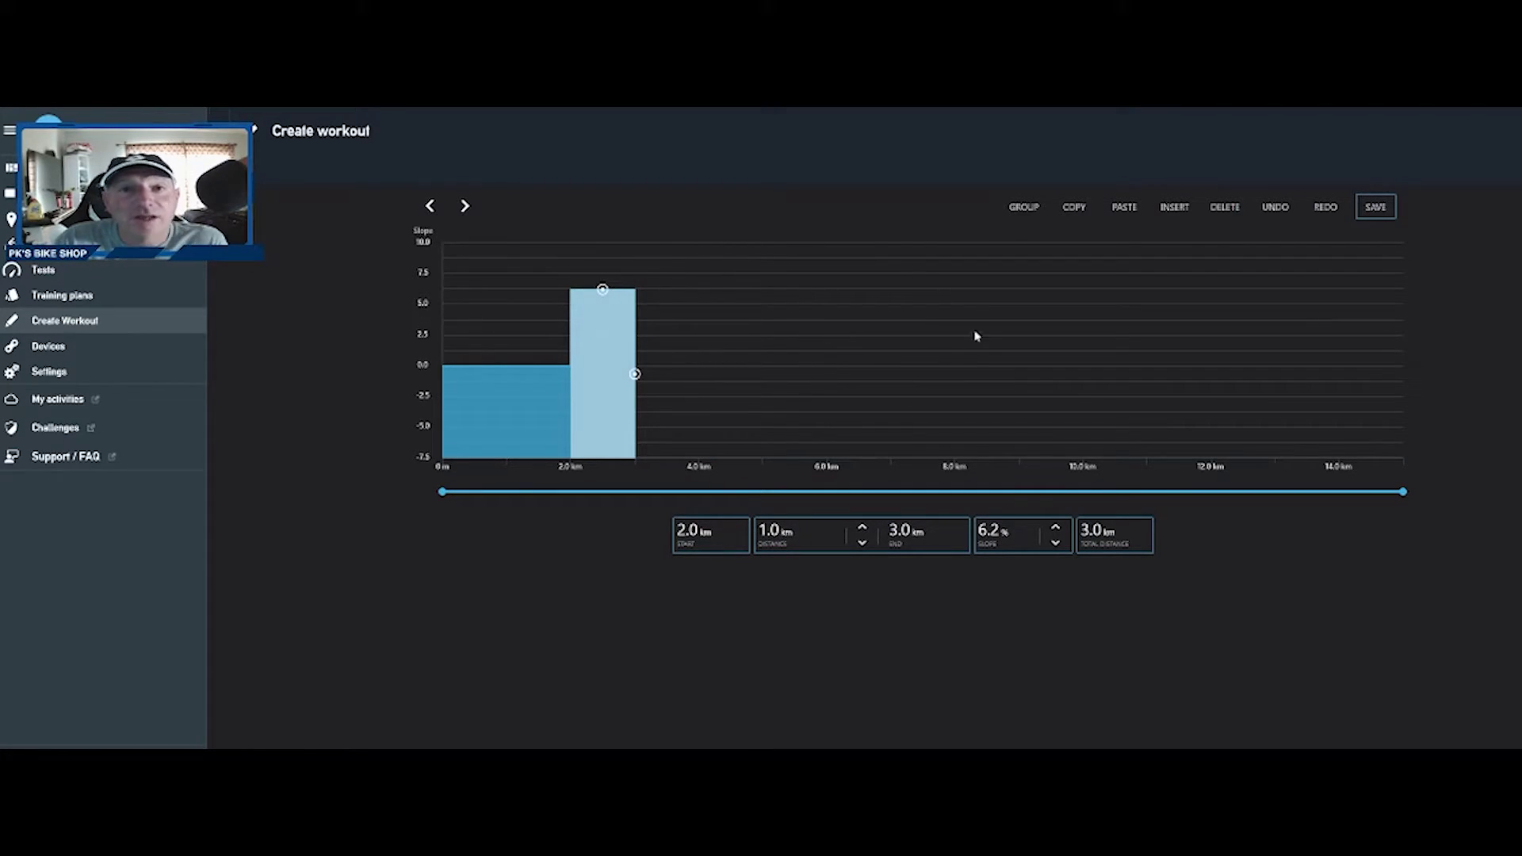
Add a descent of about 2.0 km at about -2.5 % slope, followed by a climb of about 1 km at about 6.9 %
{"action": "left_click", "coordinate": [1175, 207]}
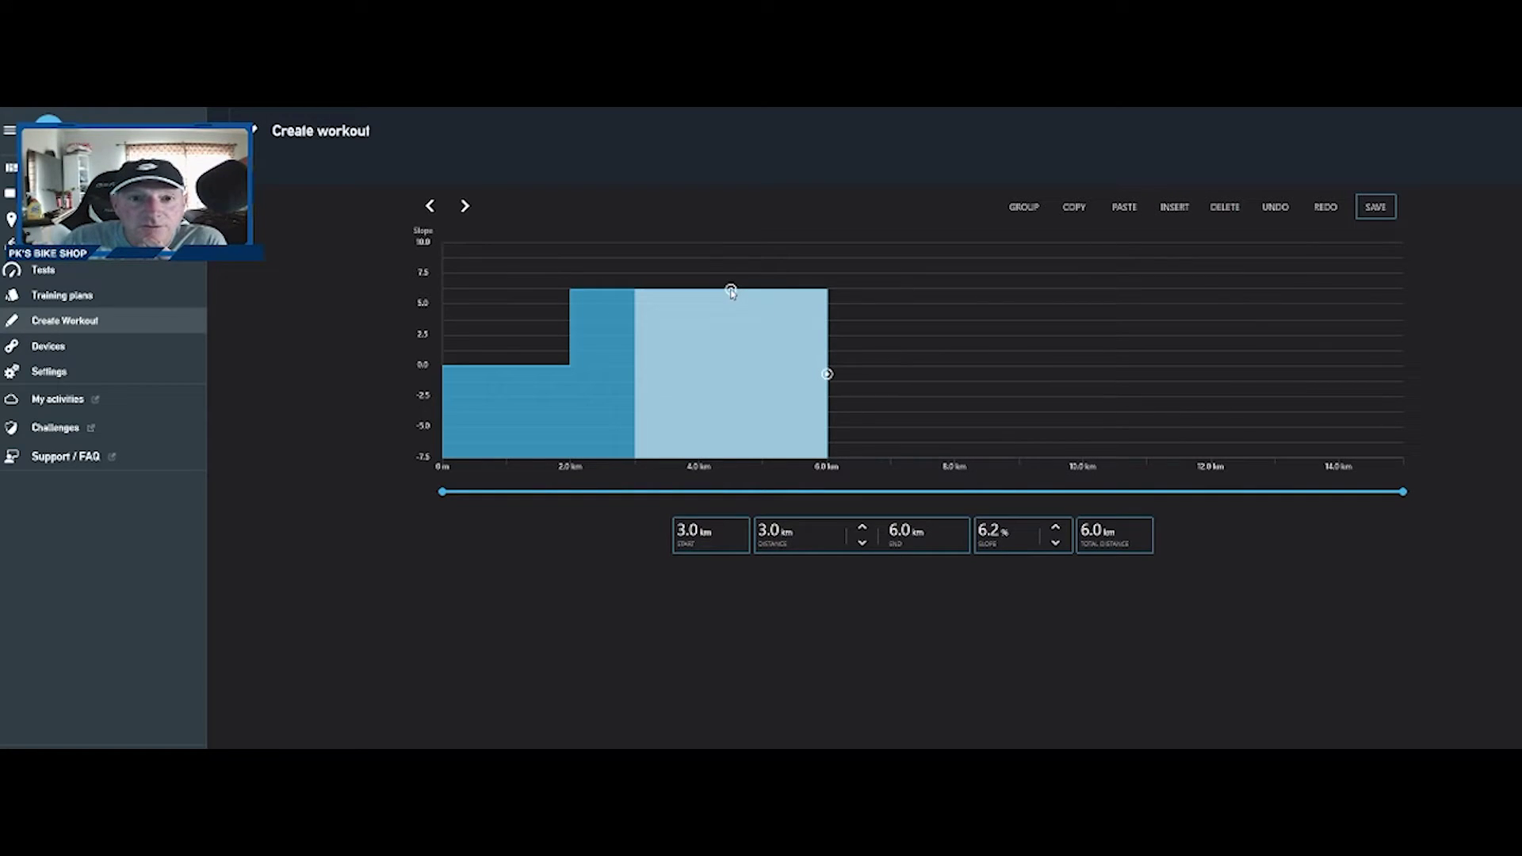
{"action": "left_click_drag", "start_coordinate": [730, 290], "coordinate": [730, 398]}
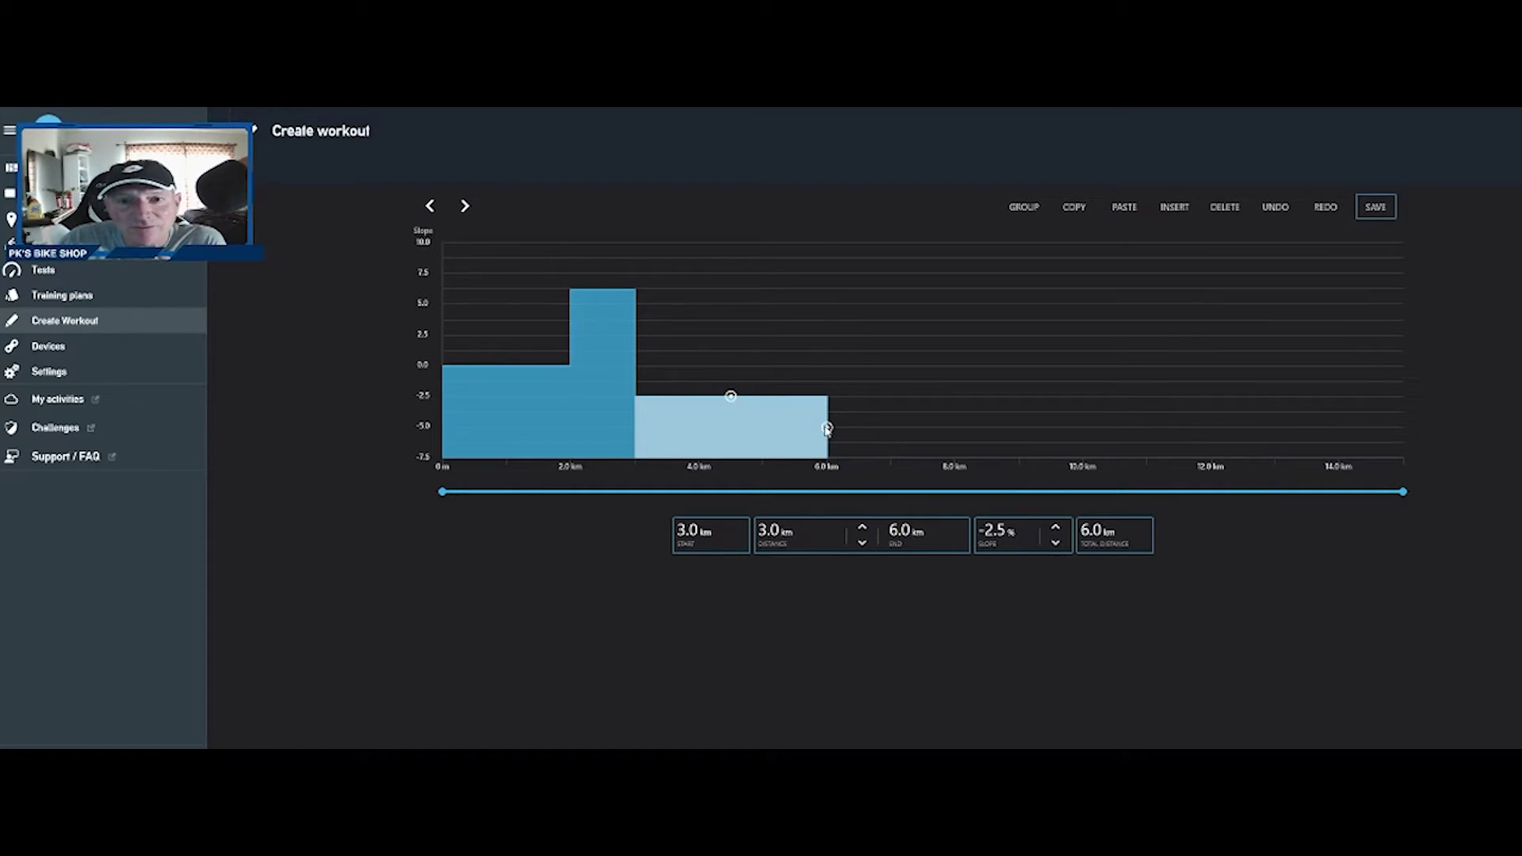
{"action": "left_click_drag", "start_coordinate": [826, 428], "coordinate": [766, 428]}
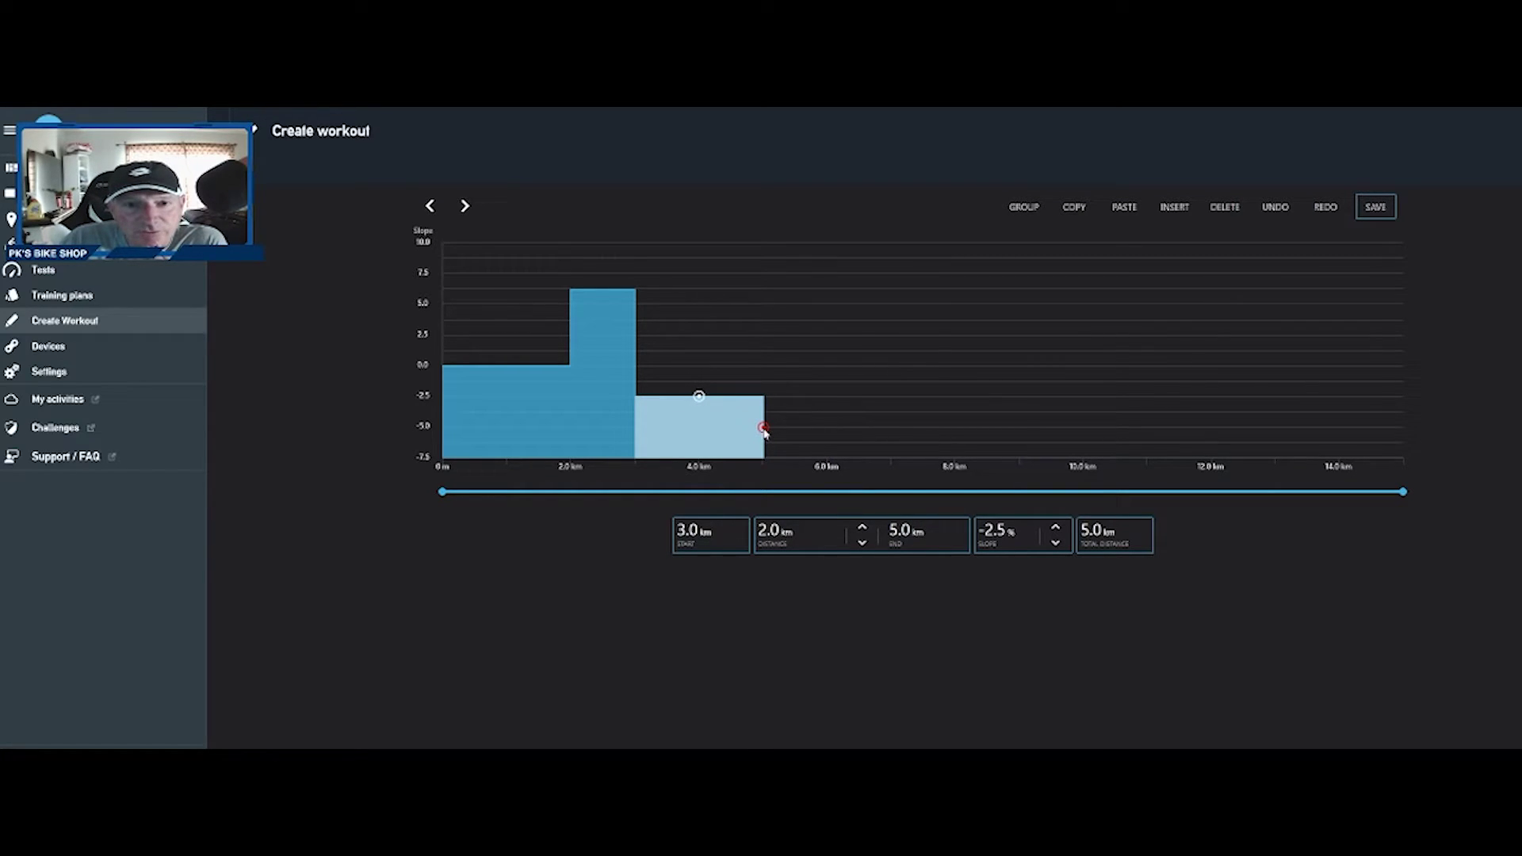
{"action": "left_click", "coordinate": [1174, 207]}
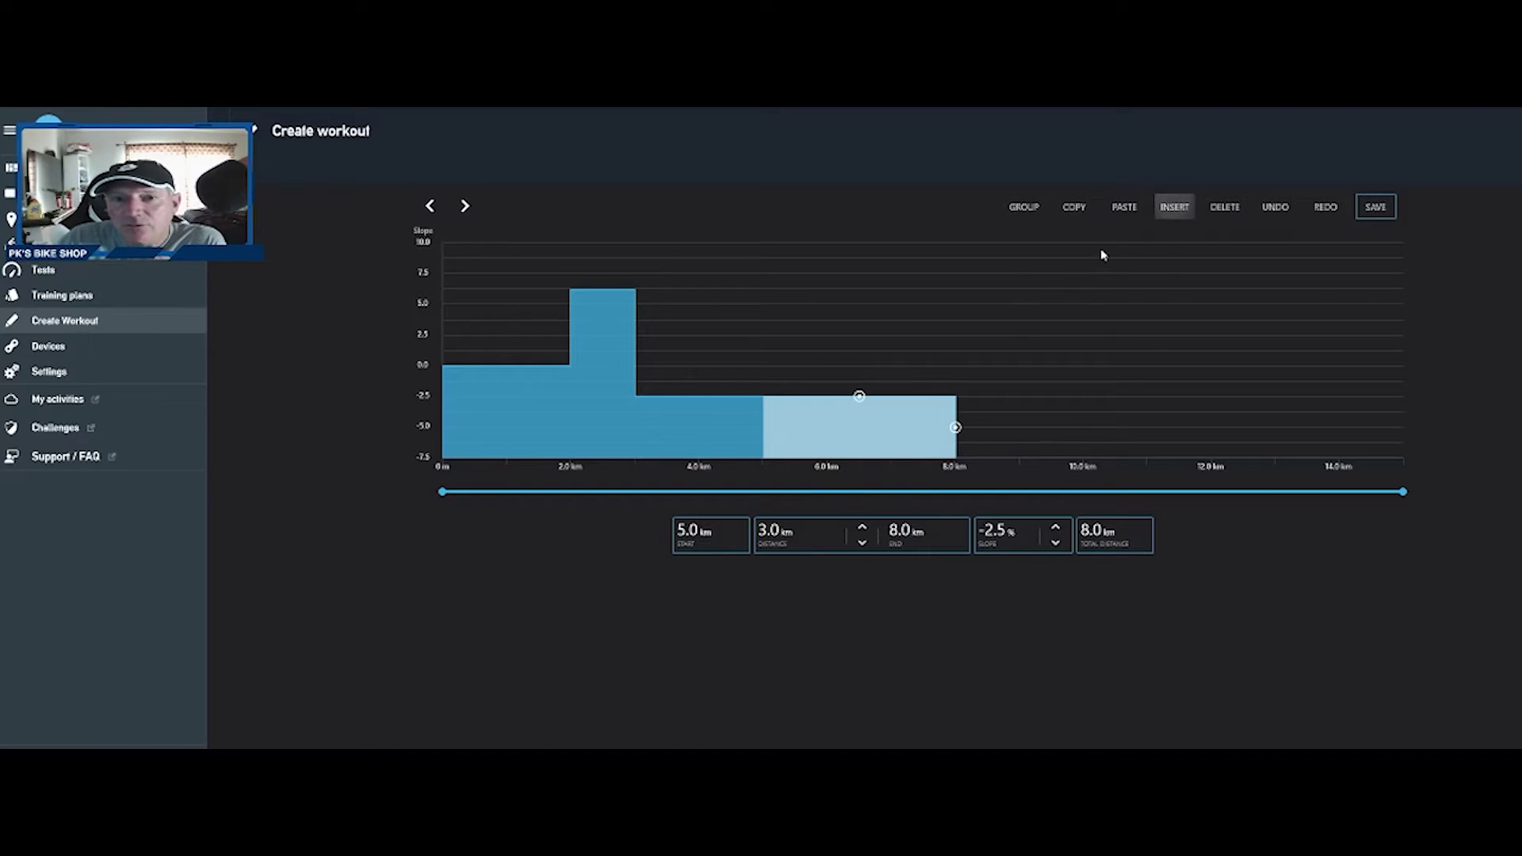
{"action": "left_click_drag", "start_coordinate": [860, 398], "coordinate": [835, 285]}
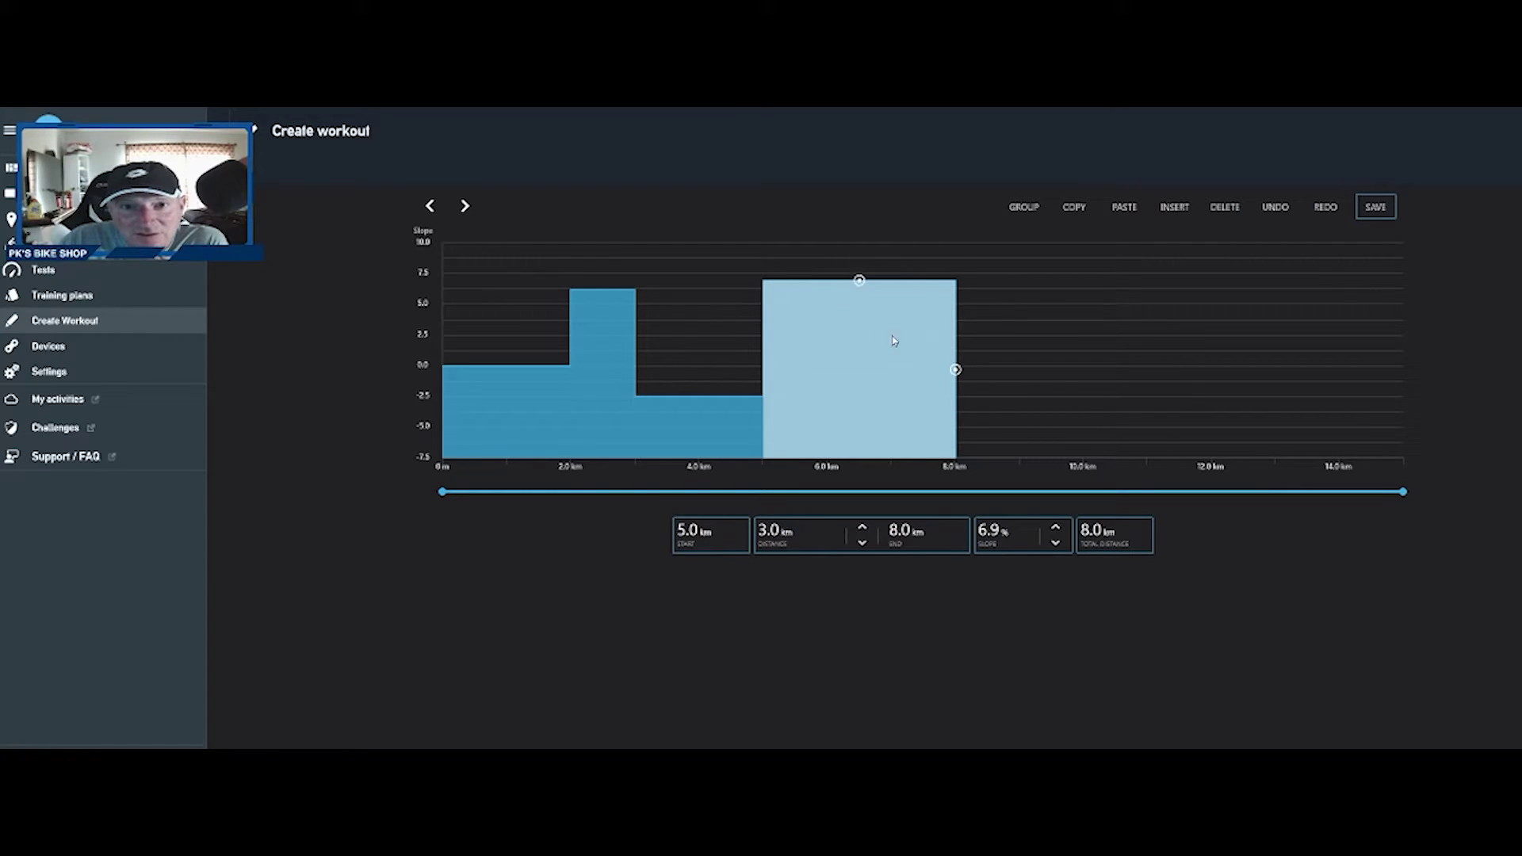
{"action": "left_click_drag", "start_coordinate": [956, 370], "coordinate": [828, 383]}
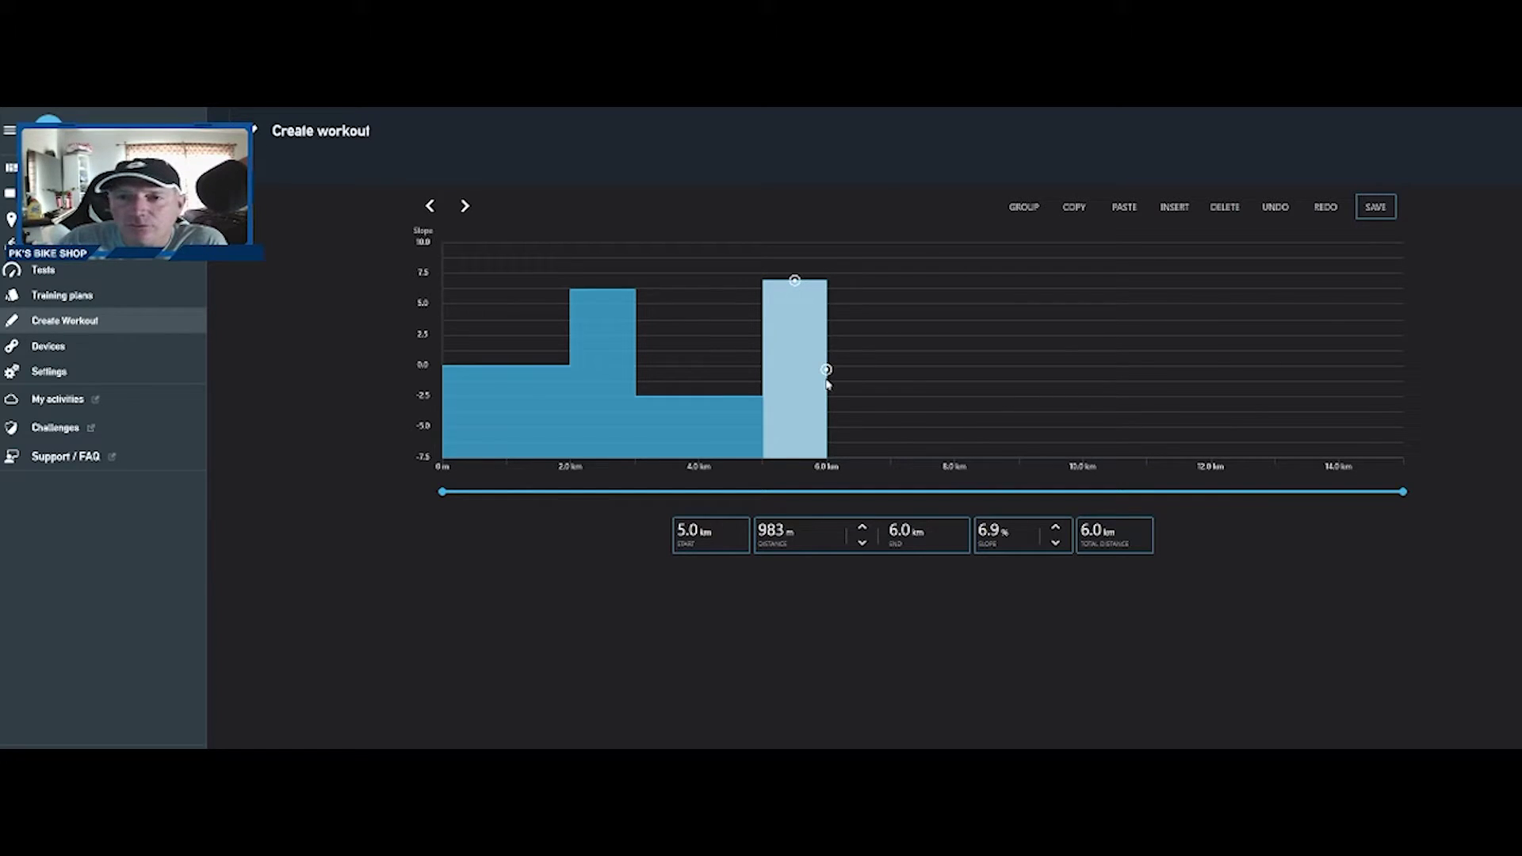
Append a descent of about 2.0 km at about -1.3 % slope after the second climb
{"action": "left_click", "coordinate": [1172, 208]}
{"action": "left_click_drag", "start_coordinate": [921, 281], "coordinate": [896, 384]}
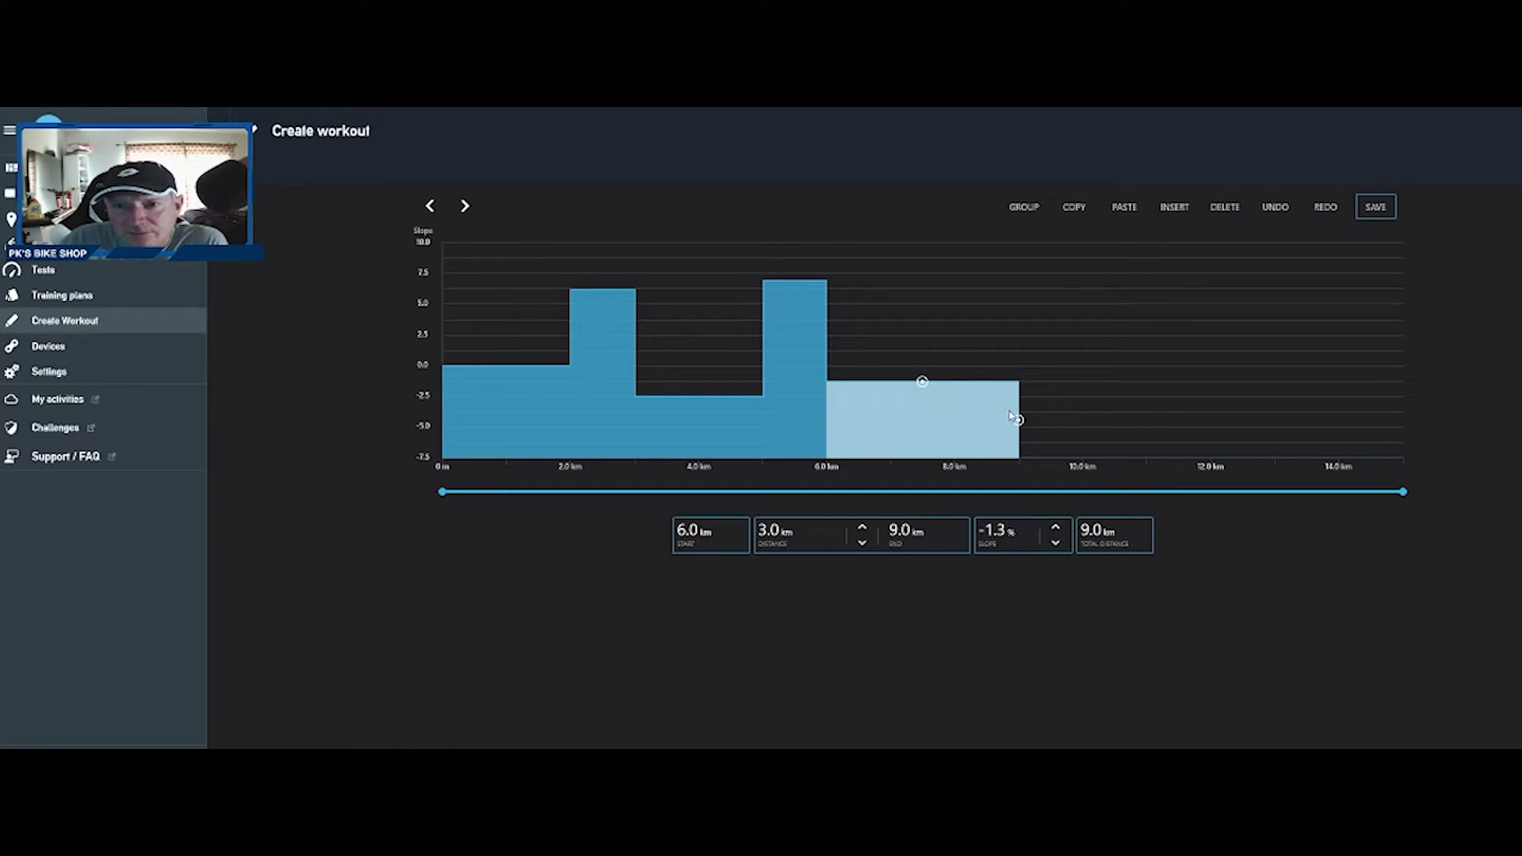
{"action": "left_click_drag", "start_coordinate": [1014, 417], "coordinate": [955, 423]}
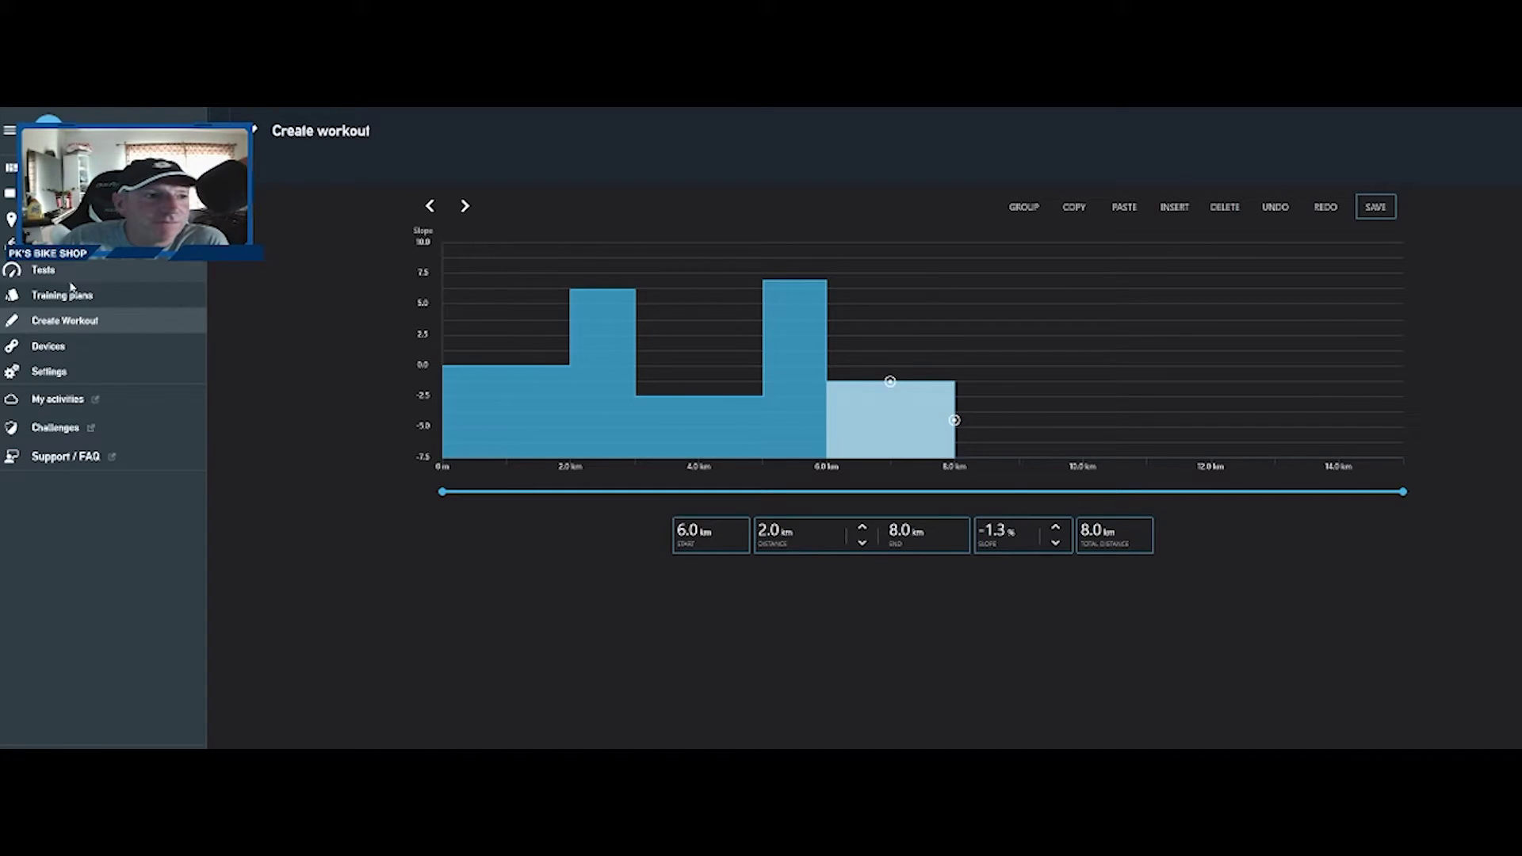
Append a third climb of about 1.0 km at about 4.9 % and a closing descent of about 1.0 km at about -1.2 %
{"action": "left_click", "coordinate": [1174, 208]}
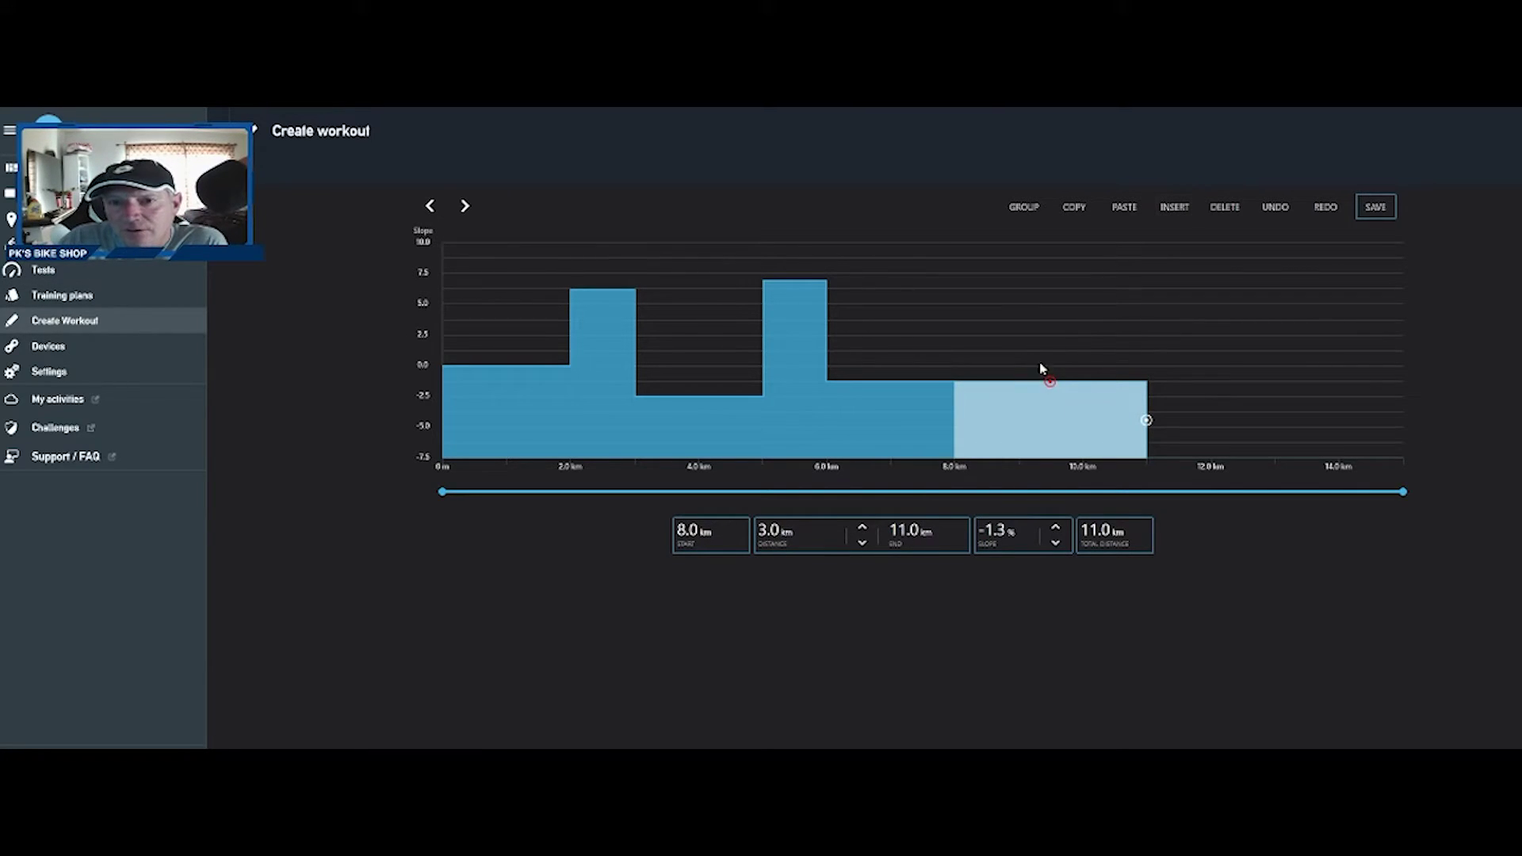
{"action": "left_click_drag", "start_coordinate": [1041, 370], "coordinate": [1024, 306]}
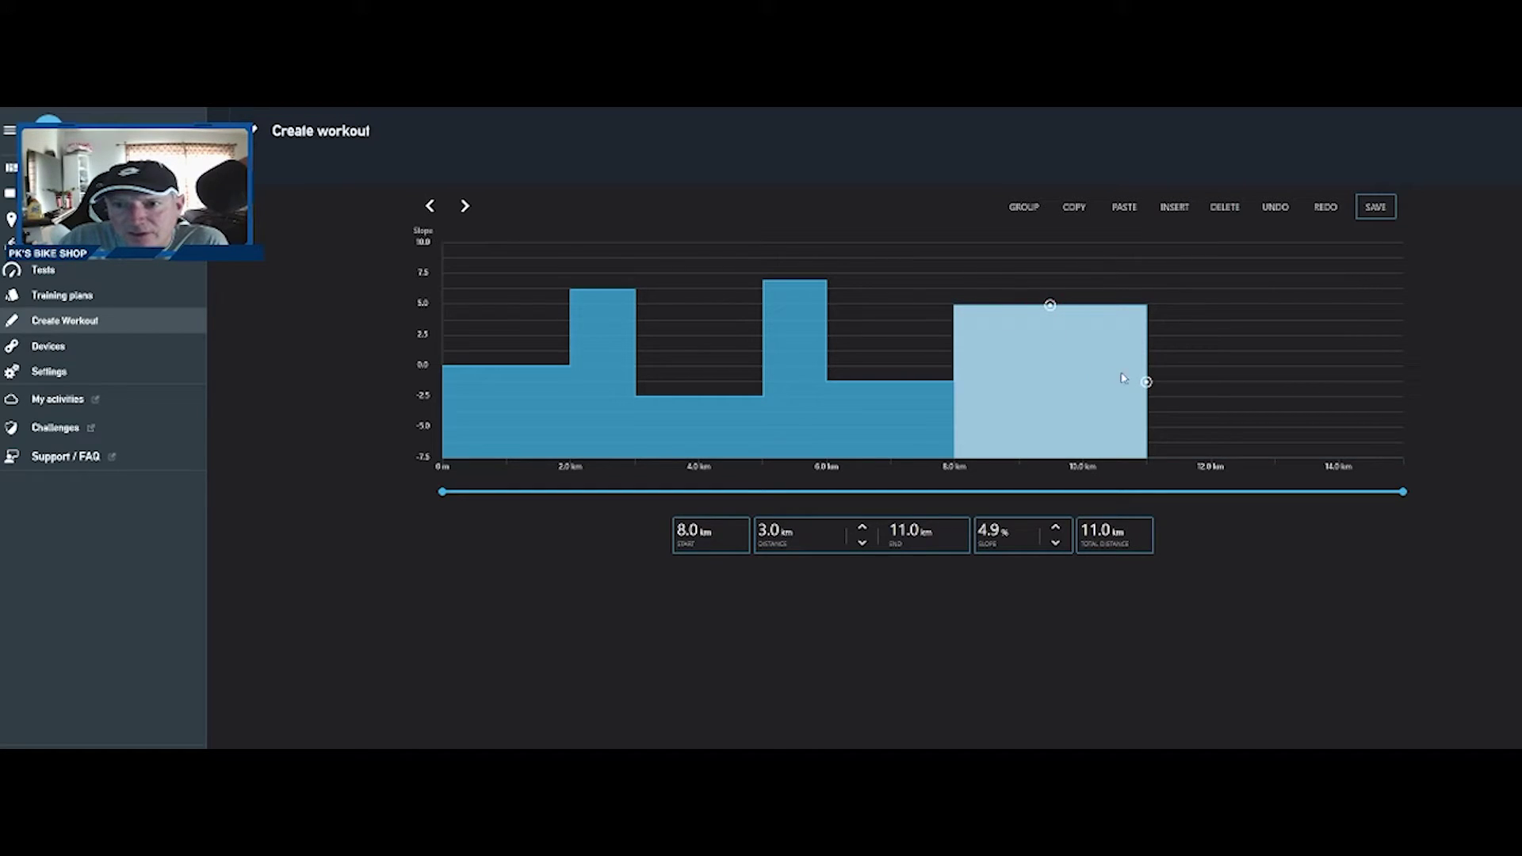
{"action": "left_click_drag", "start_coordinate": [1146, 382], "coordinate": [1020, 390]}
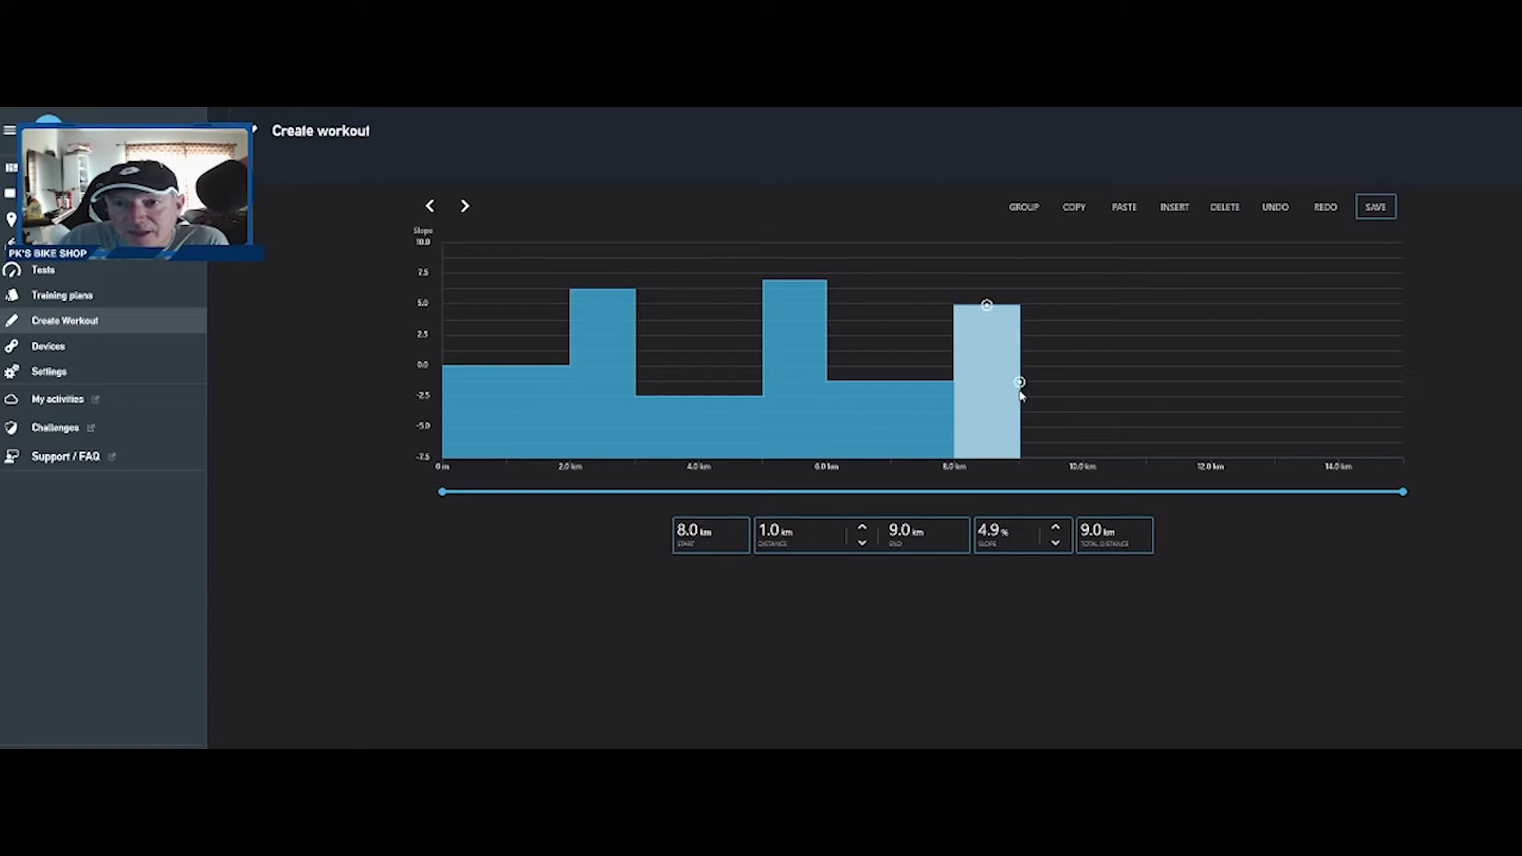
{"action": "left_click", "coordinate": [1171, 210]}
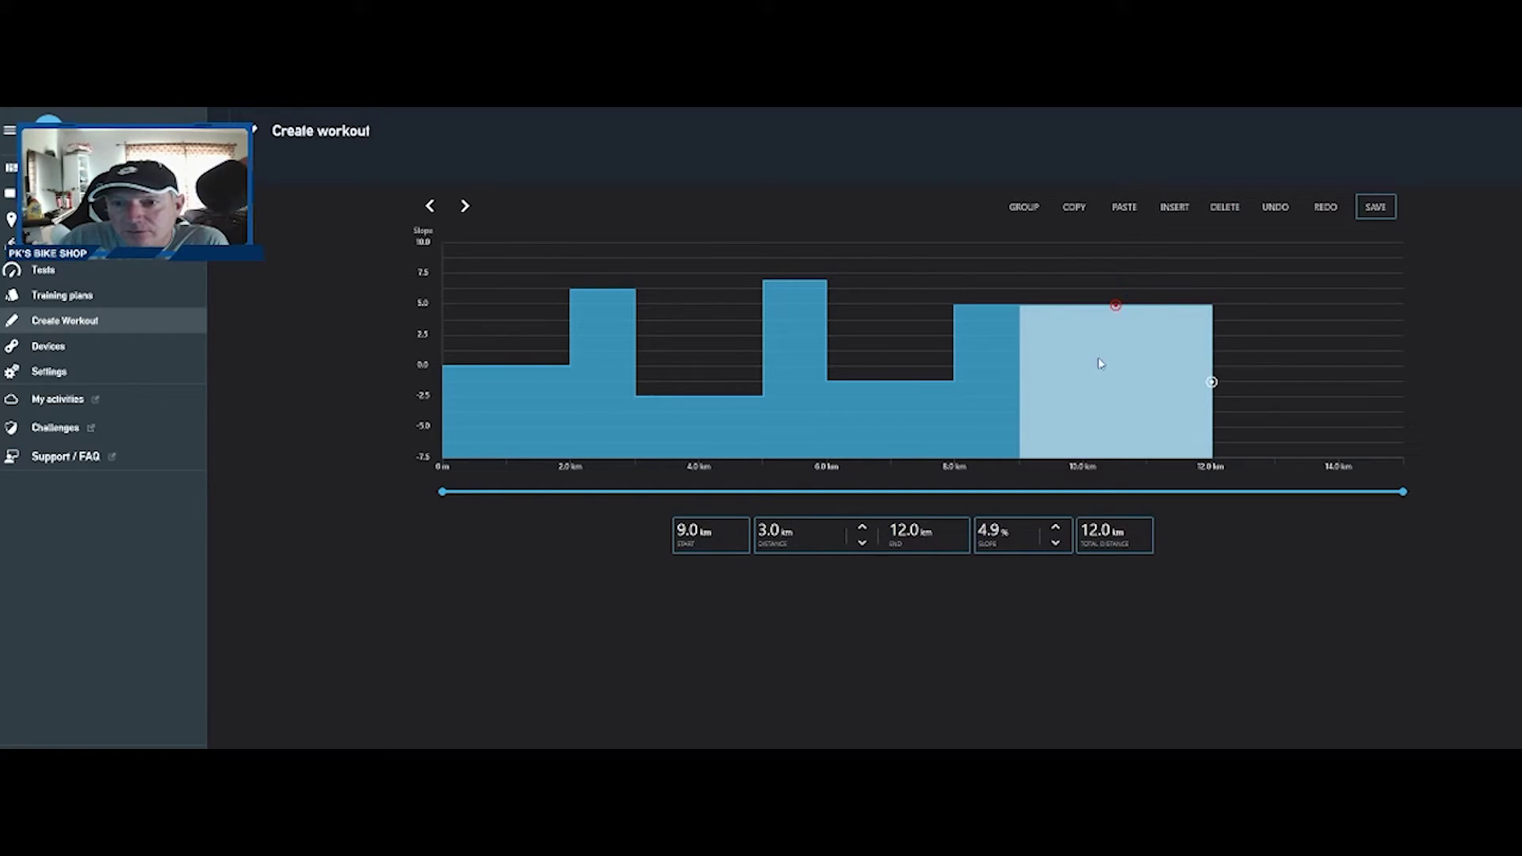
{"action": "left_click_drag", "start_coordinate": [1099, 364], "coordinate": [1084, 420]}
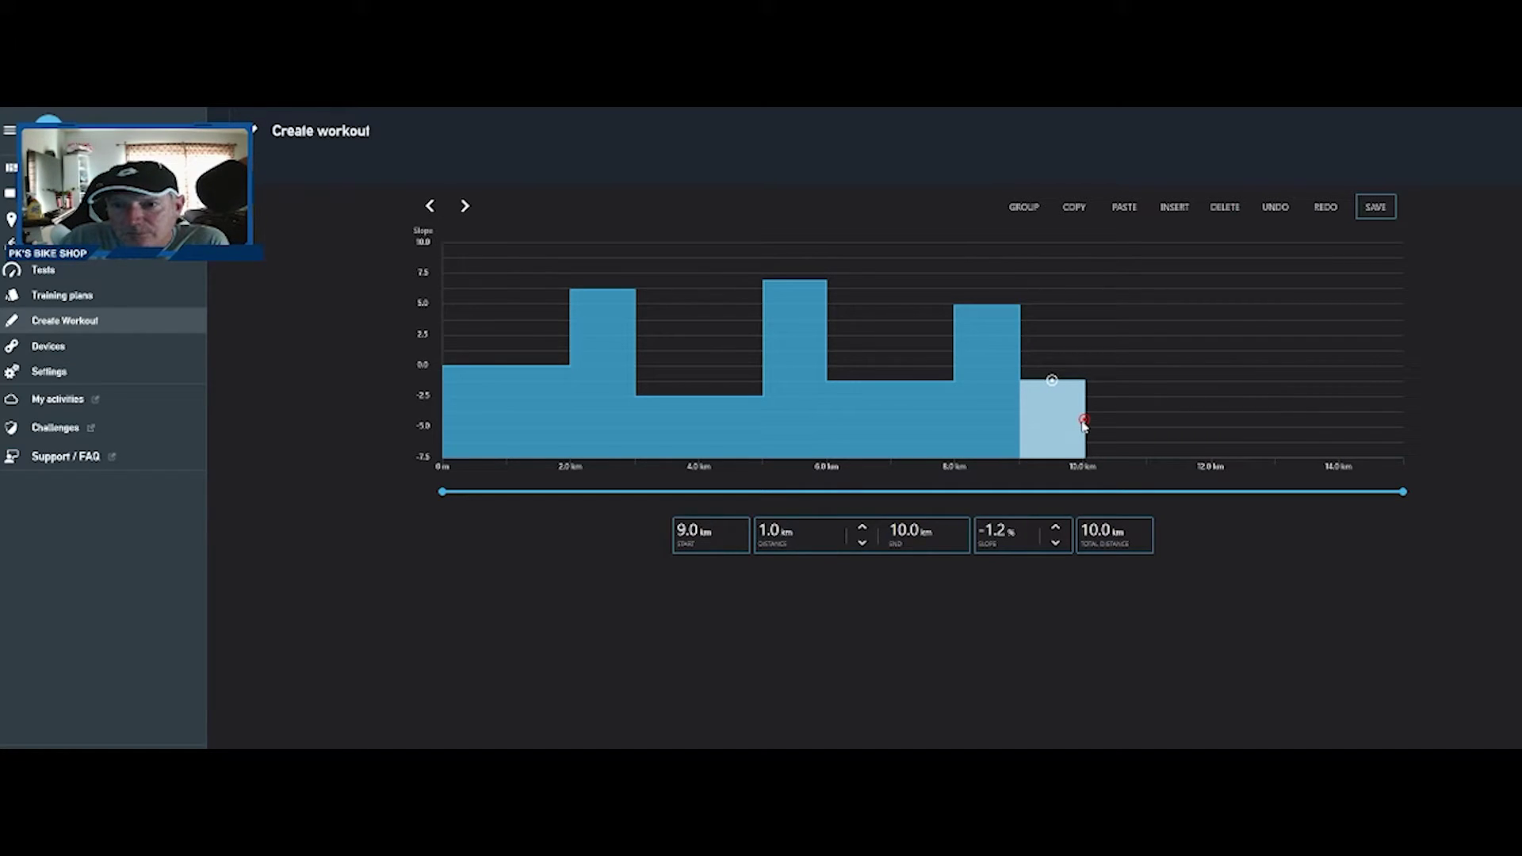
Save the finished slope workout under the title "YouTube Workout Hill Creation"
{"action": "left_click", "coordinate": [1362, 209]}
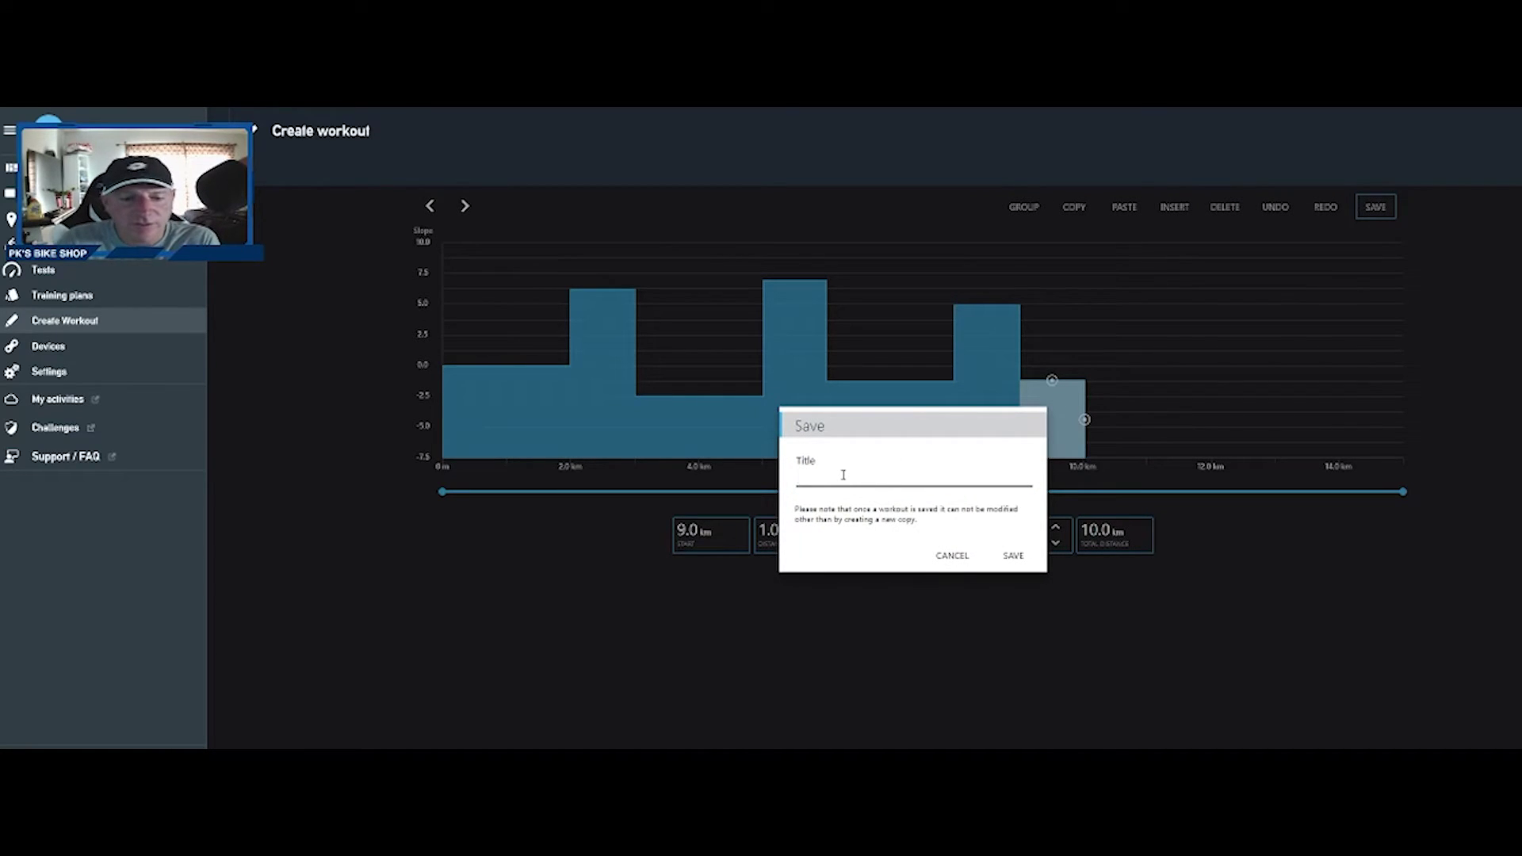
{"action": "type", "text": "YouTube"}
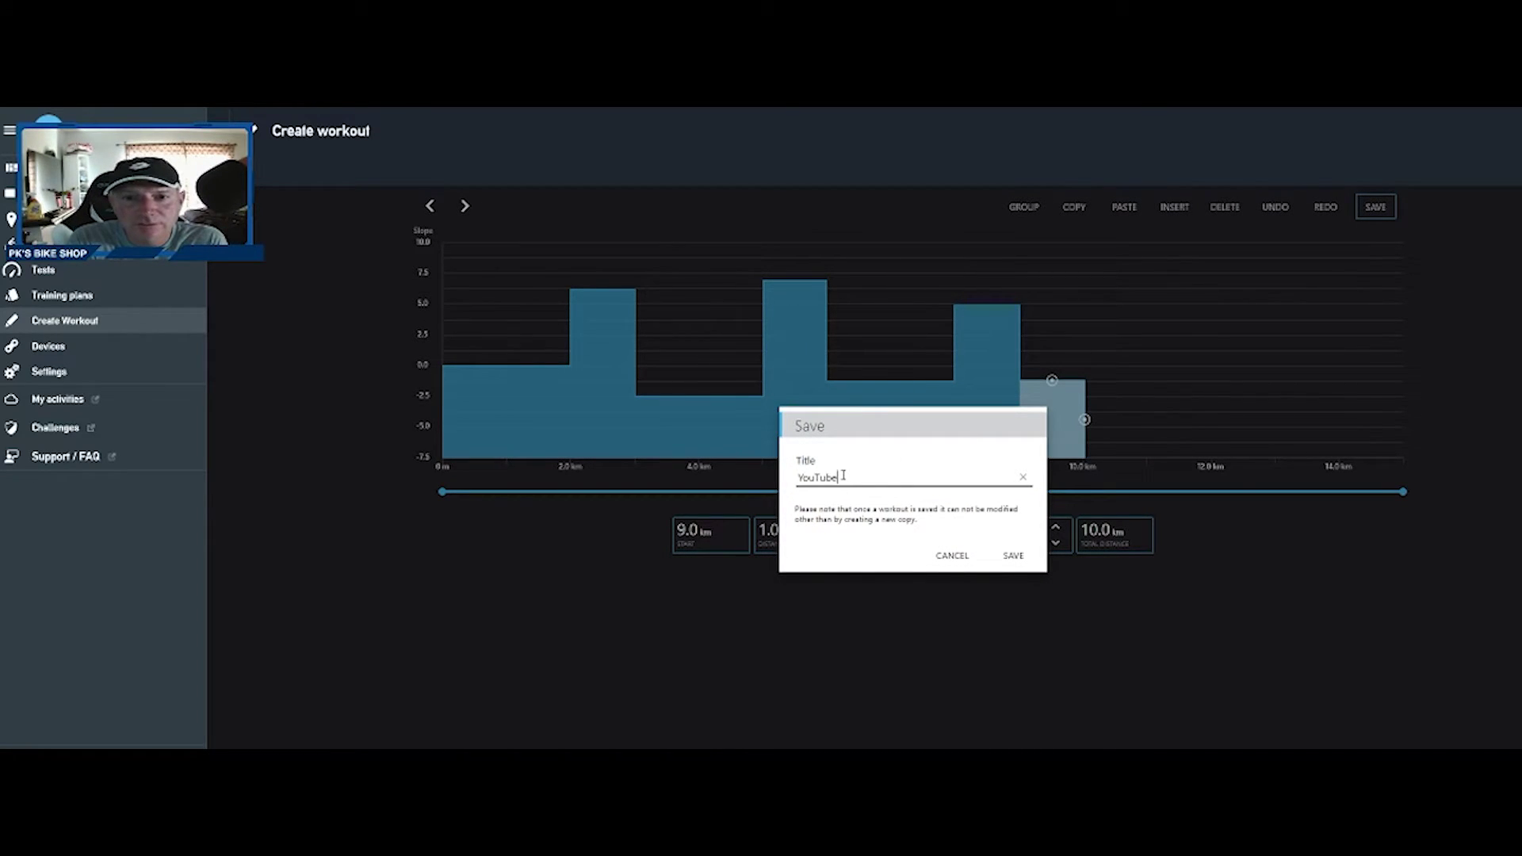
{"action": "type", "text": " Workout Hill"}
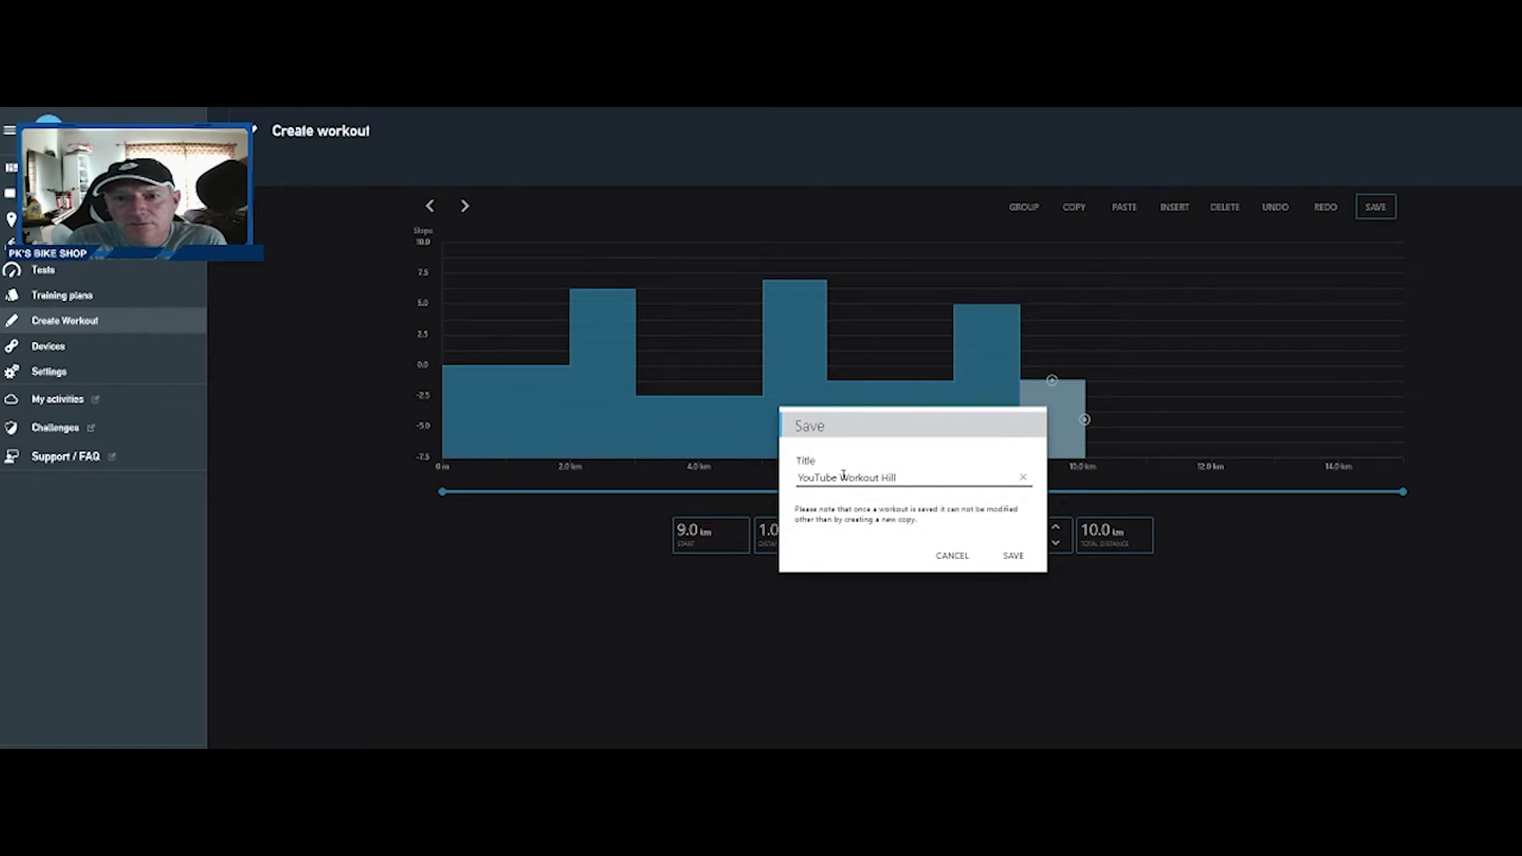
{"action": "type", "text": " Creation"}
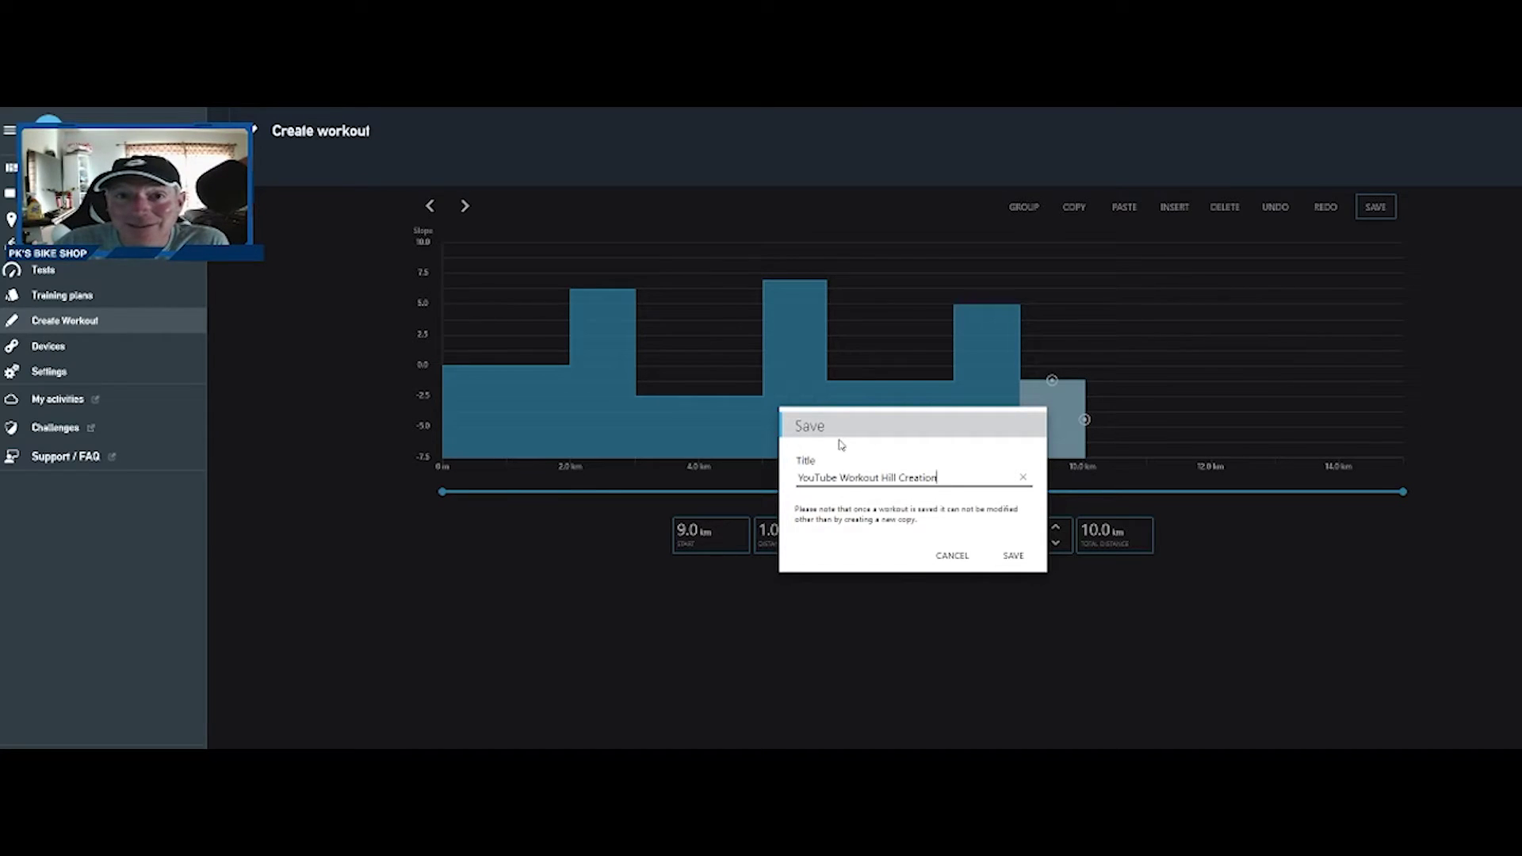
{"action": "left_click", "coordinate": [1013, 558]}
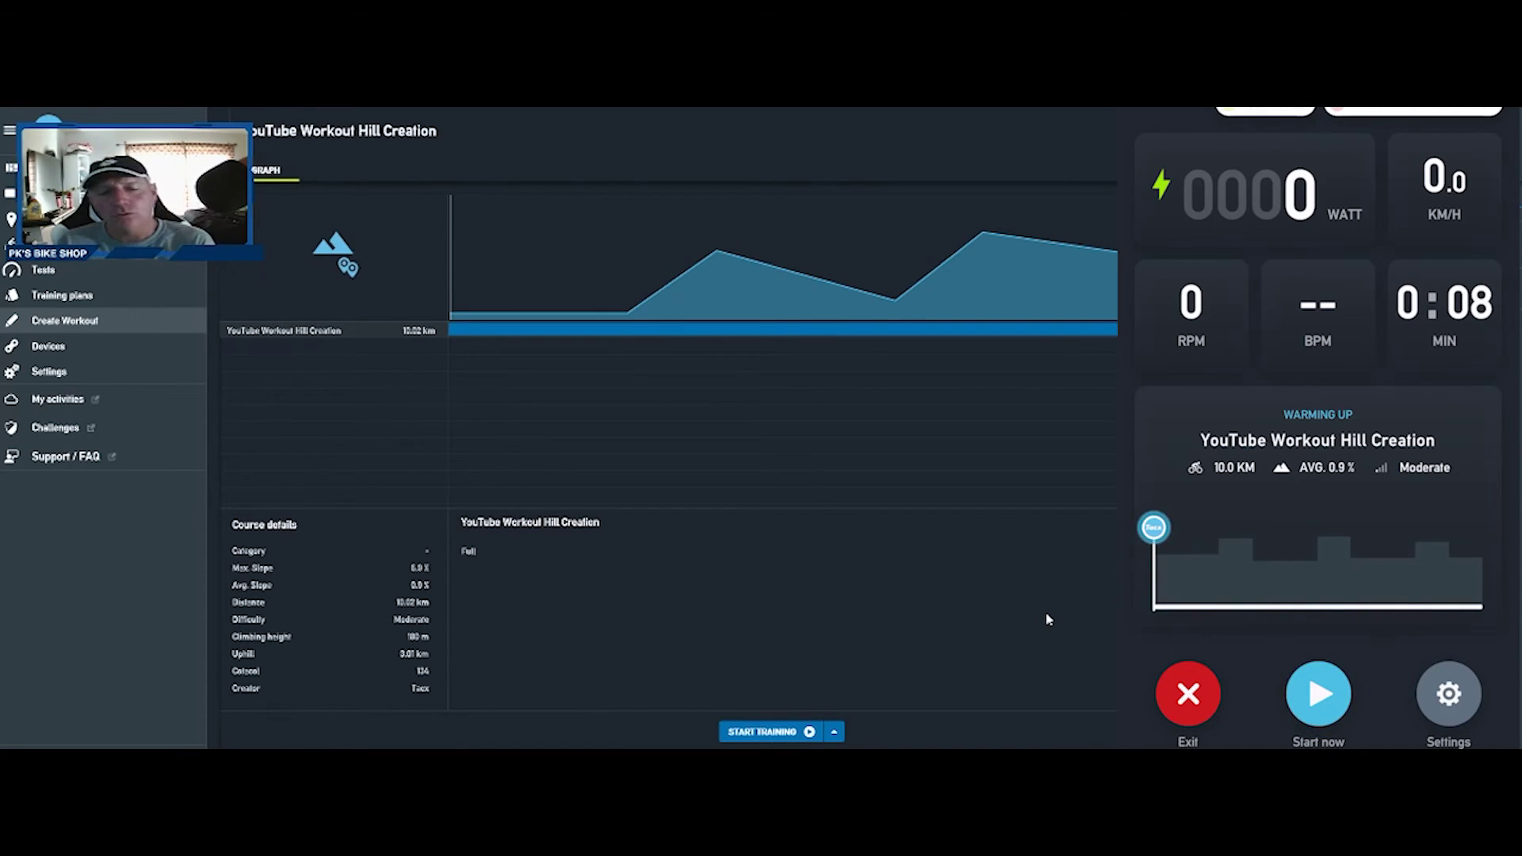
Exit the warm-up screen of the YouTube Workout Hill Creation training and return to the home dashboard
{"action": "key", "text": "Escape"}
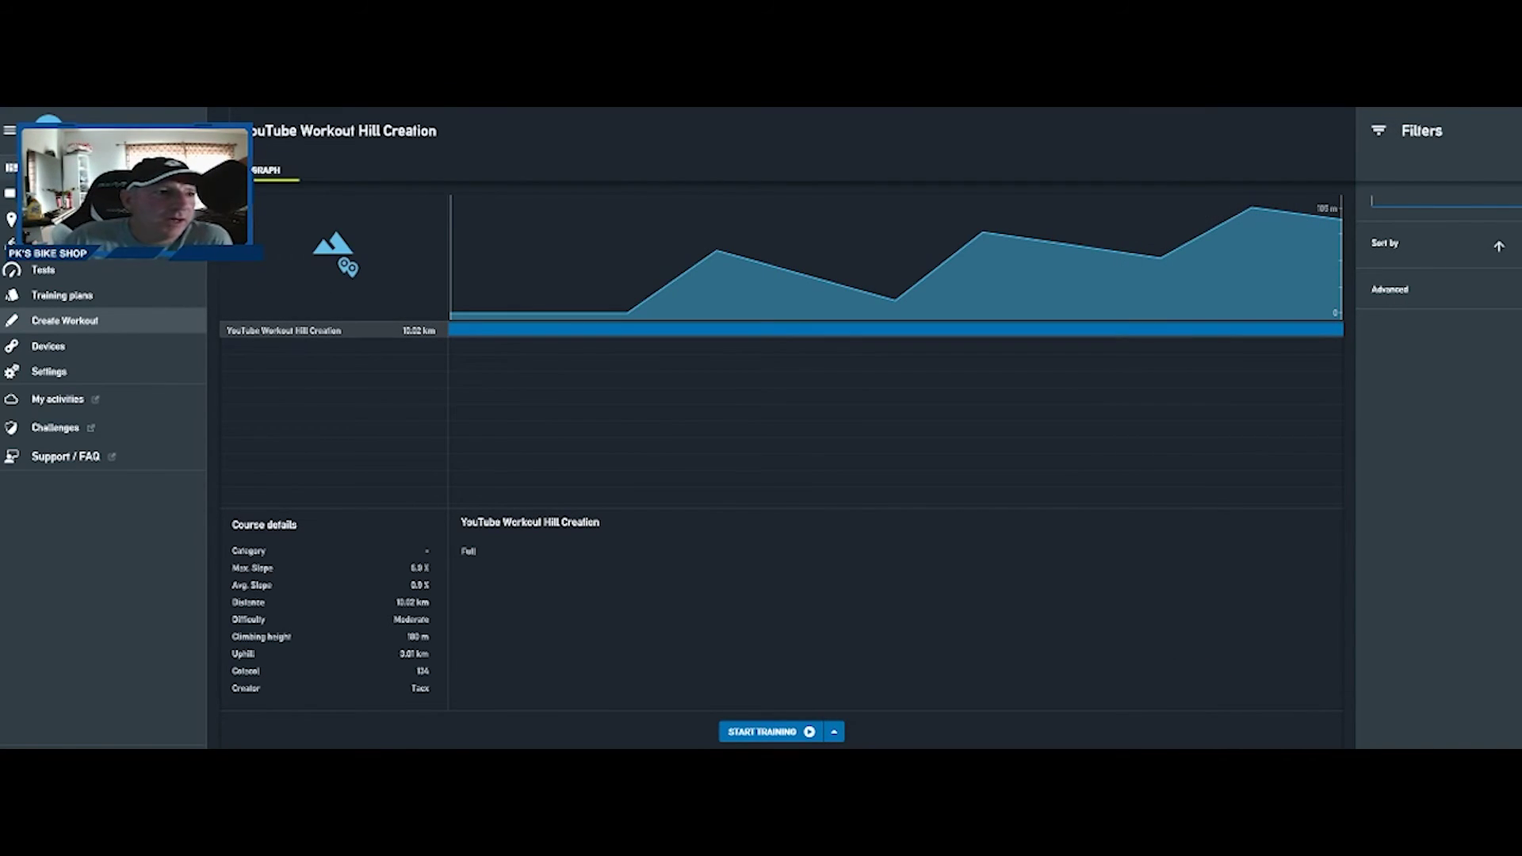
{"action": "left_click", "coordinate": [11, 167]}
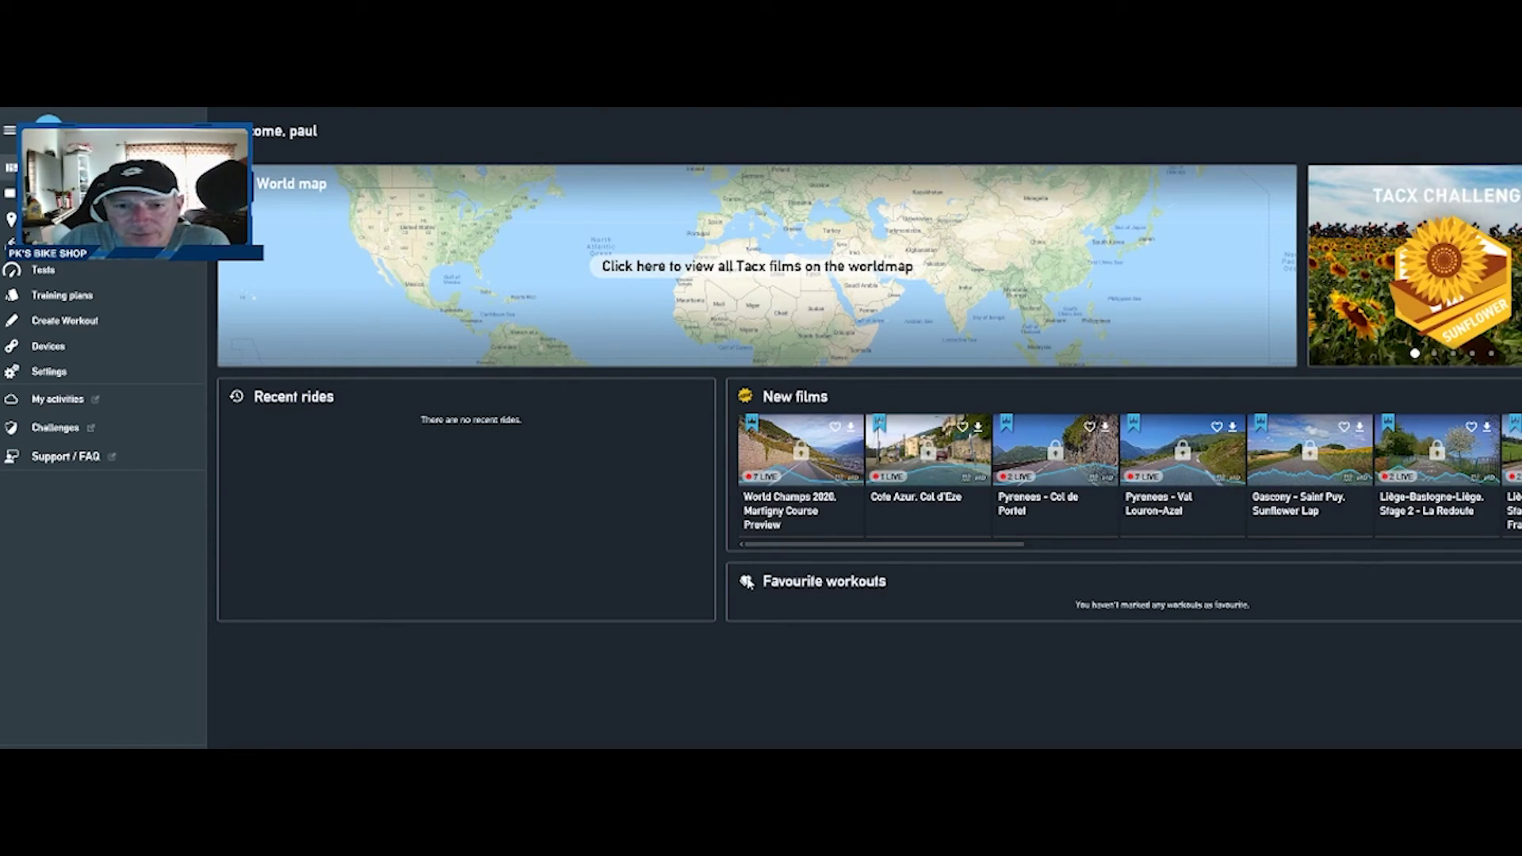
Mark YouTube Workout Hill Creation as a favourite among the slope workouts and return to the home dashboard
{"action": "left_click", "coordinate": [747, 582]}
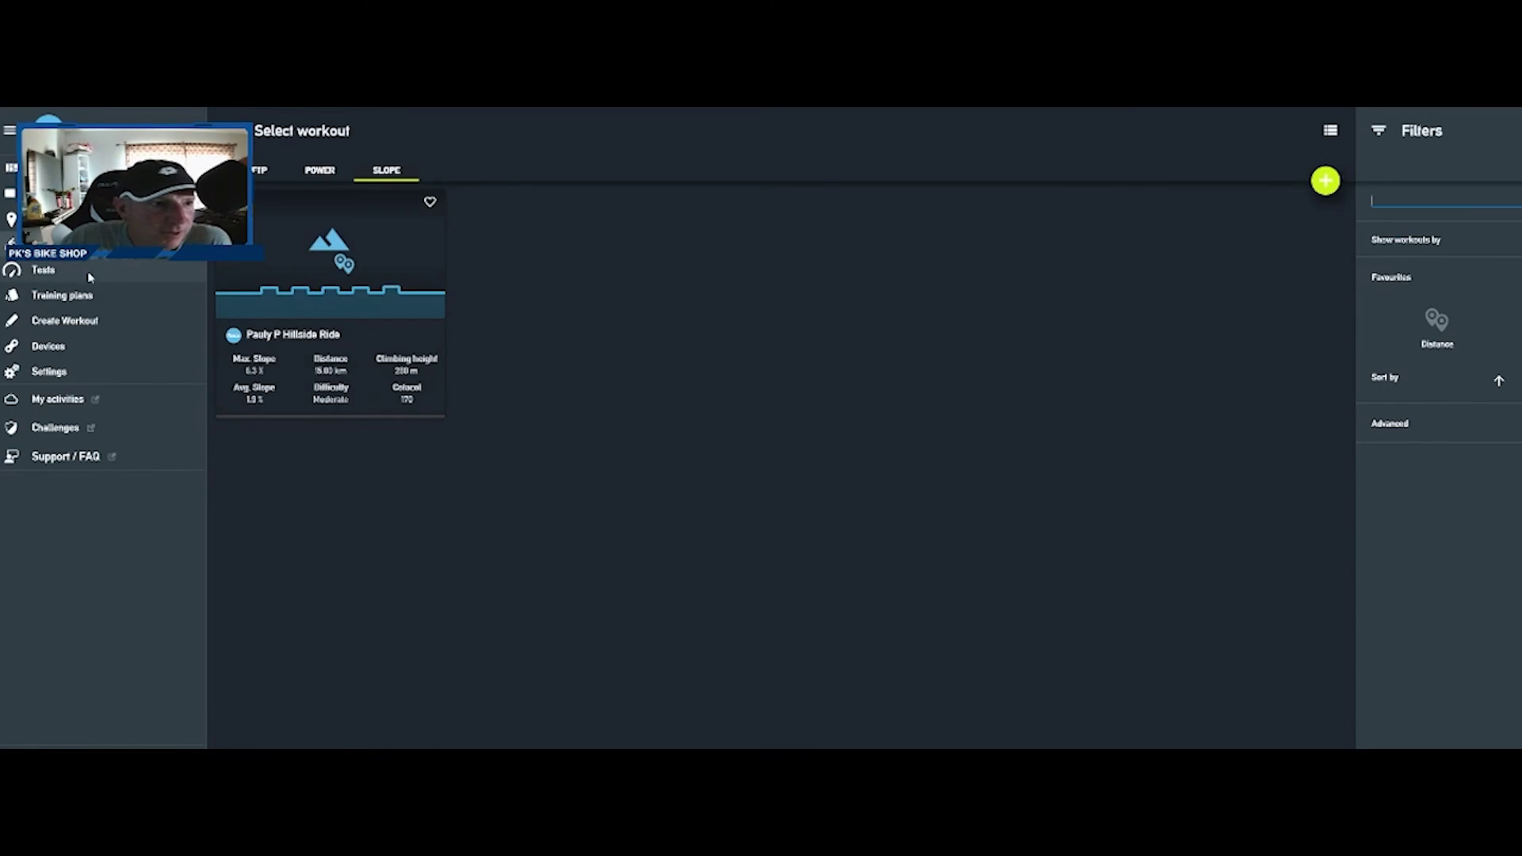
{"action": "left_click", "coordinate": [394, 172]}
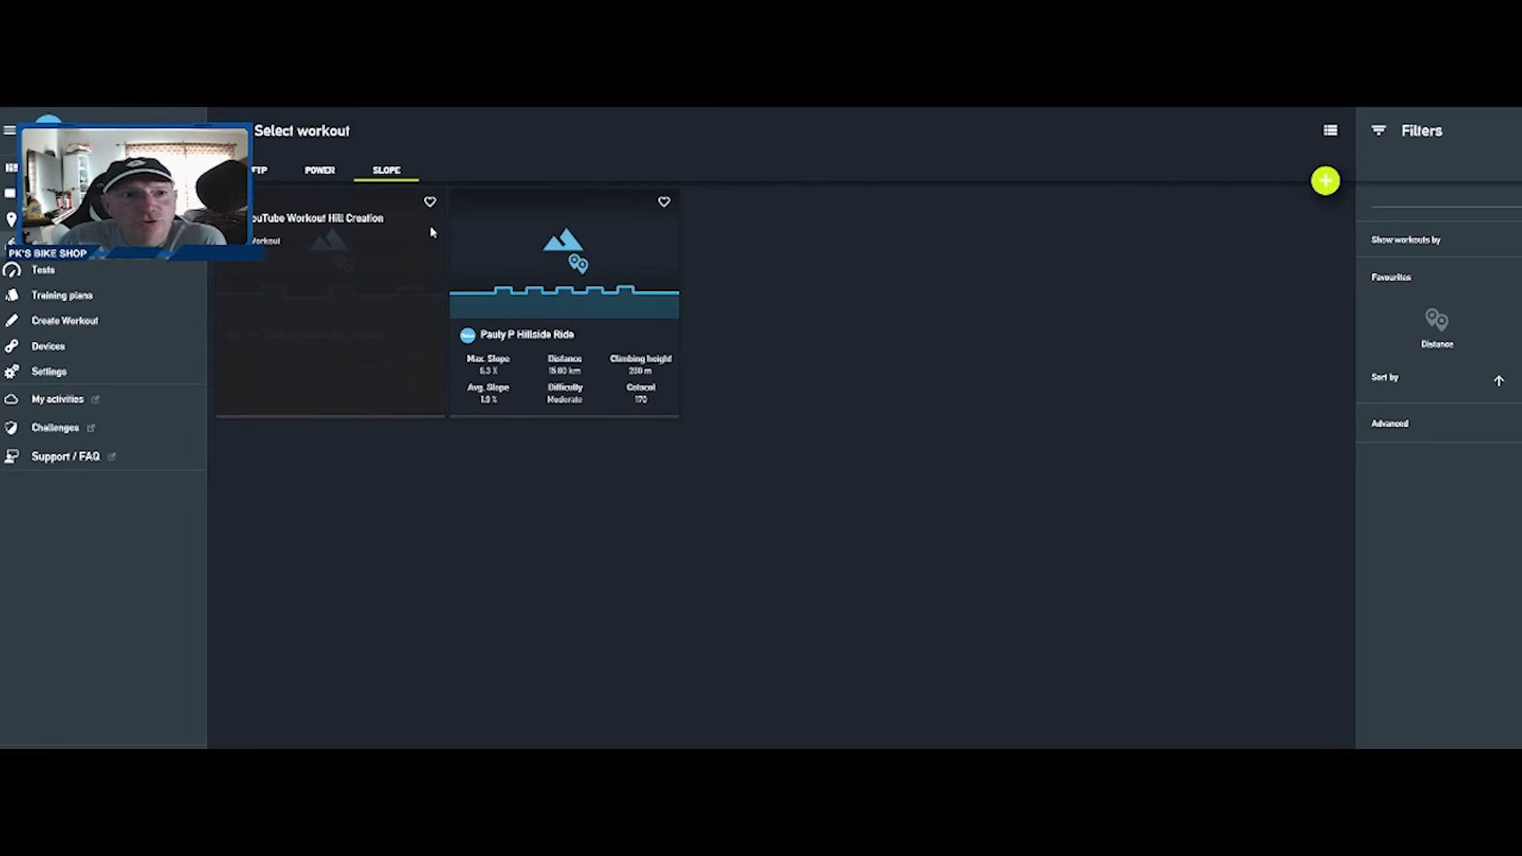
{"action": "left_click", "coordinate": [430, 202]}
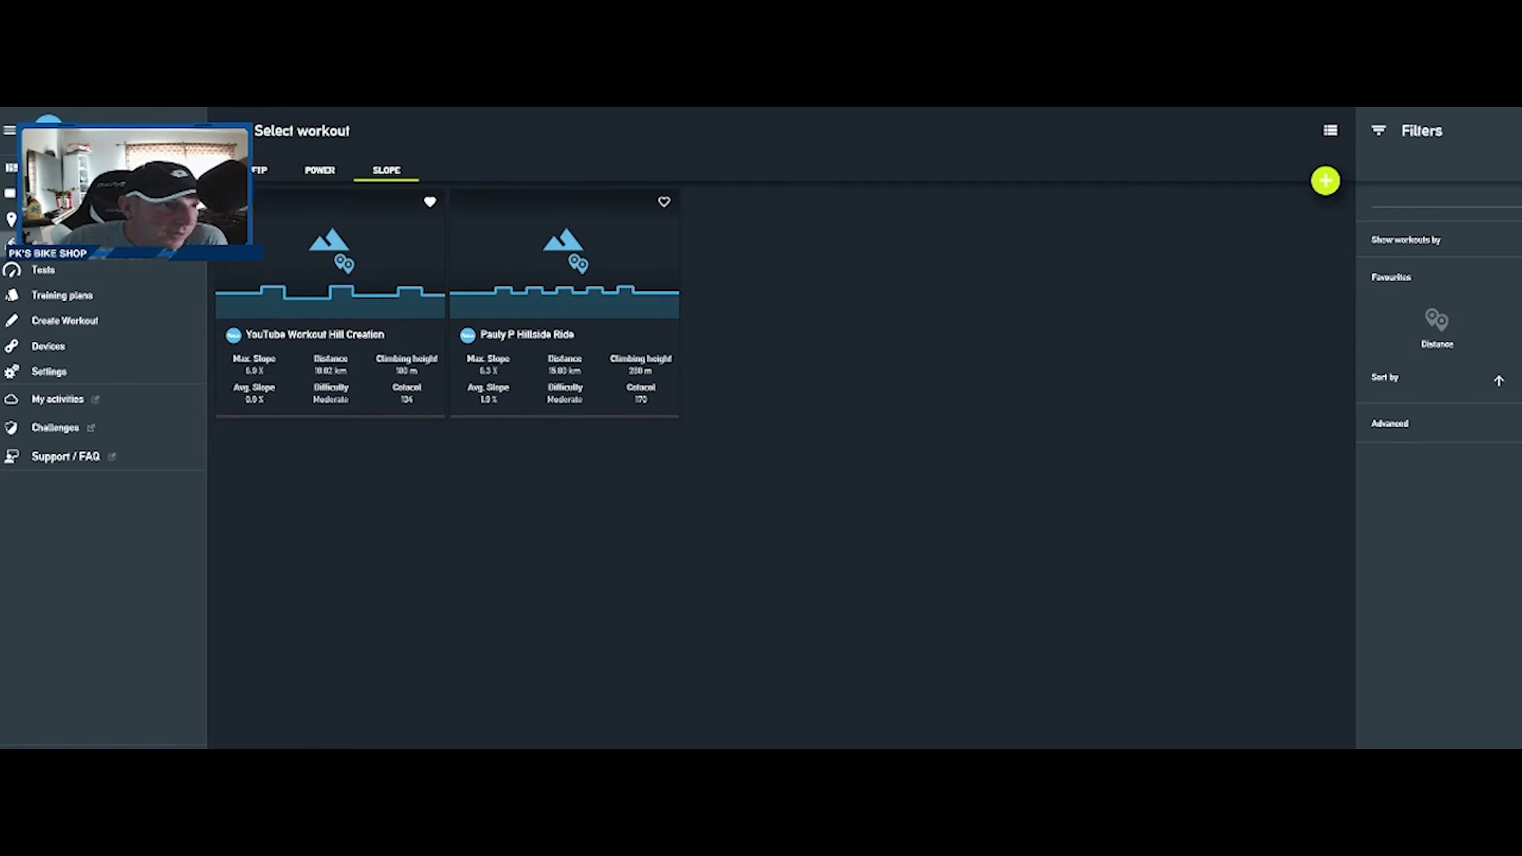
{"action": "left_click", "coordinate": [11, 168]}
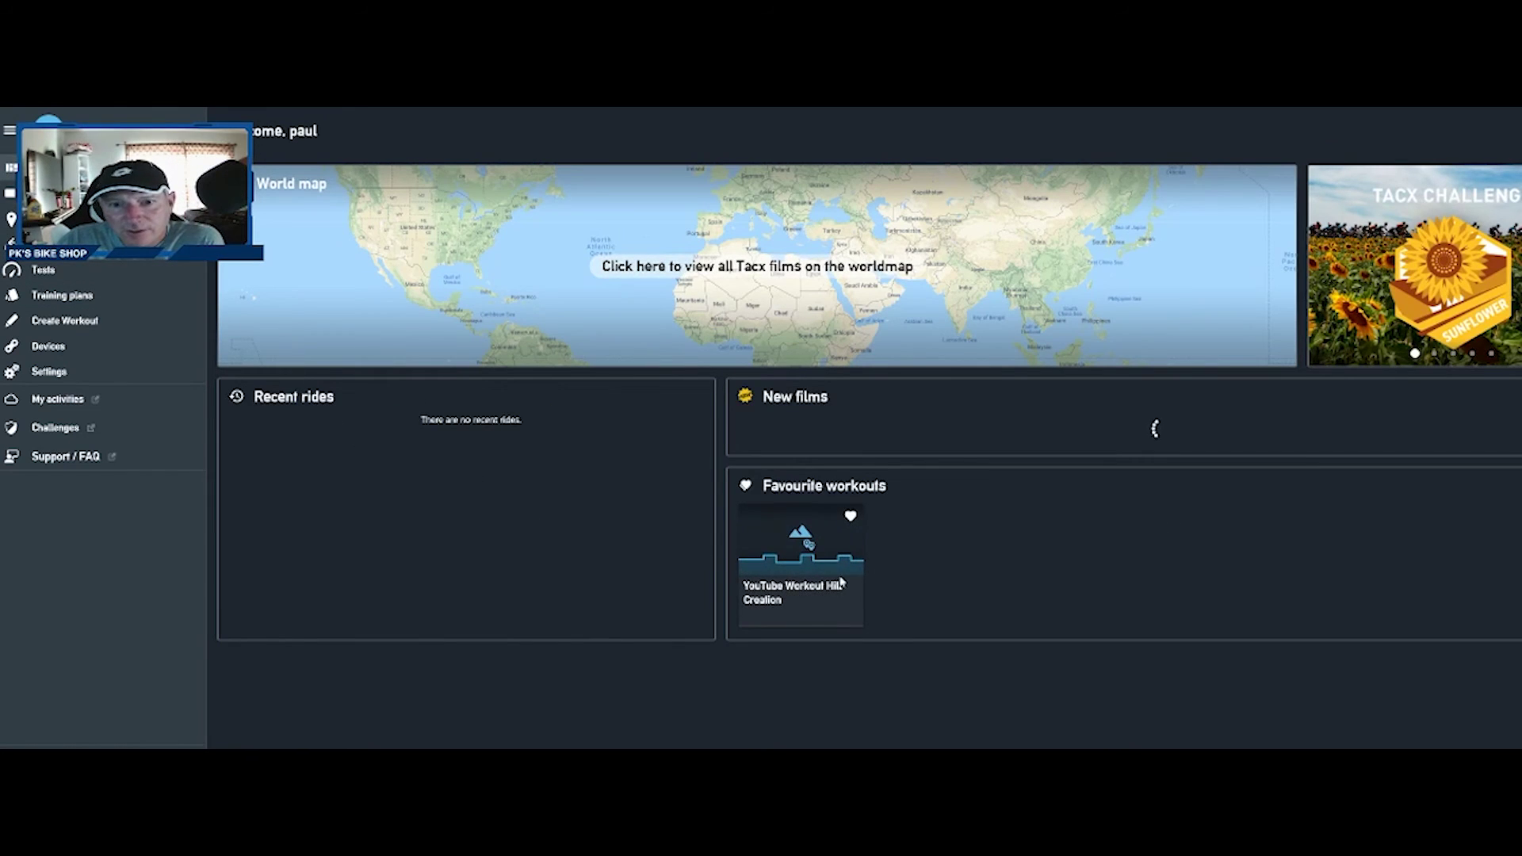